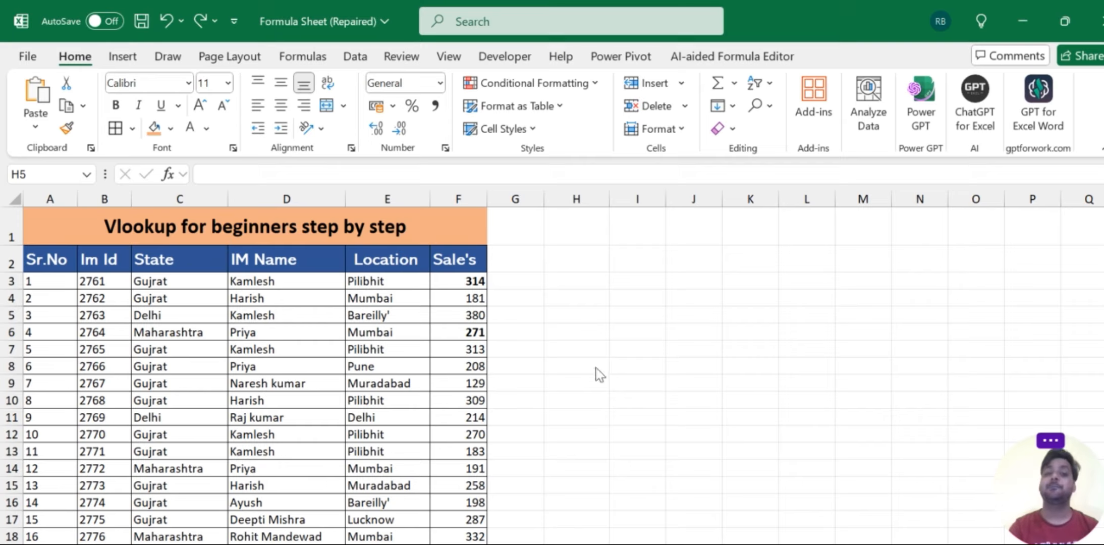
- Examine the title and the Im Id, State, IM Name and Sale's columns of the data table
{"action": "left_click", "coordinate": [249, 221]}
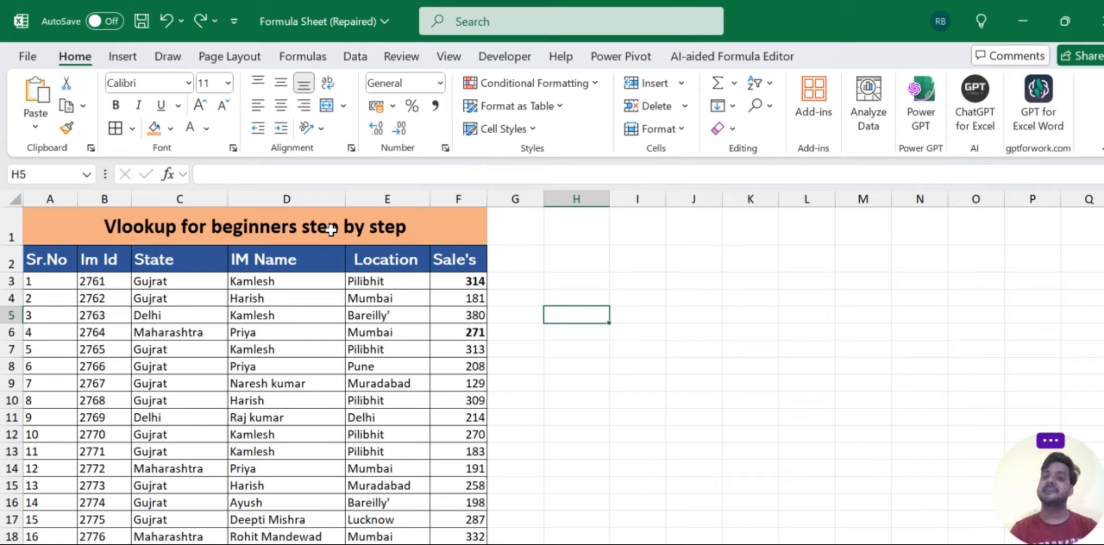
{"action": "left_click", "coordinate": [259, 228]}
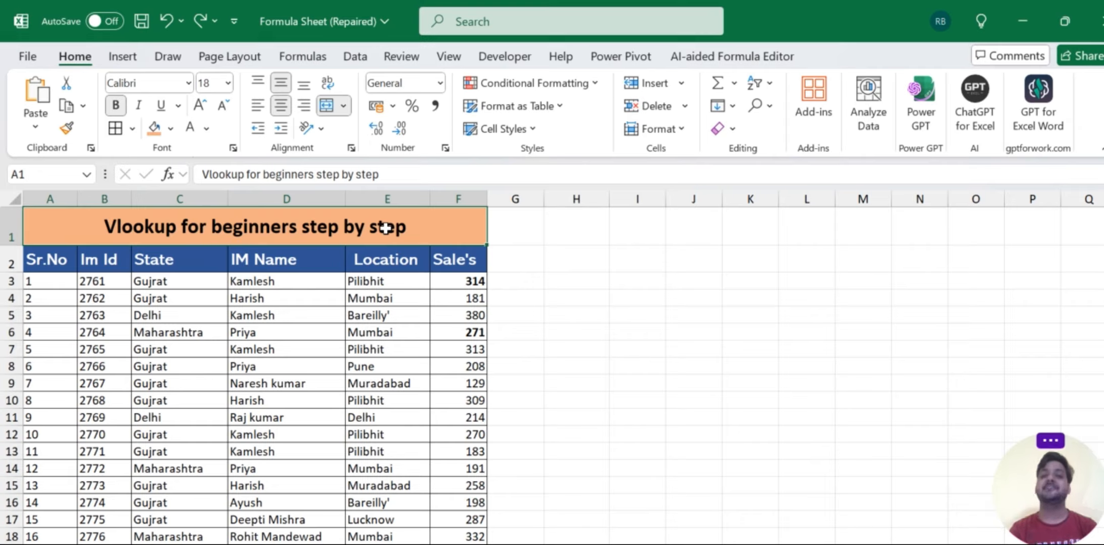
{"action": "left_click", "coordinate": [538, 282]}
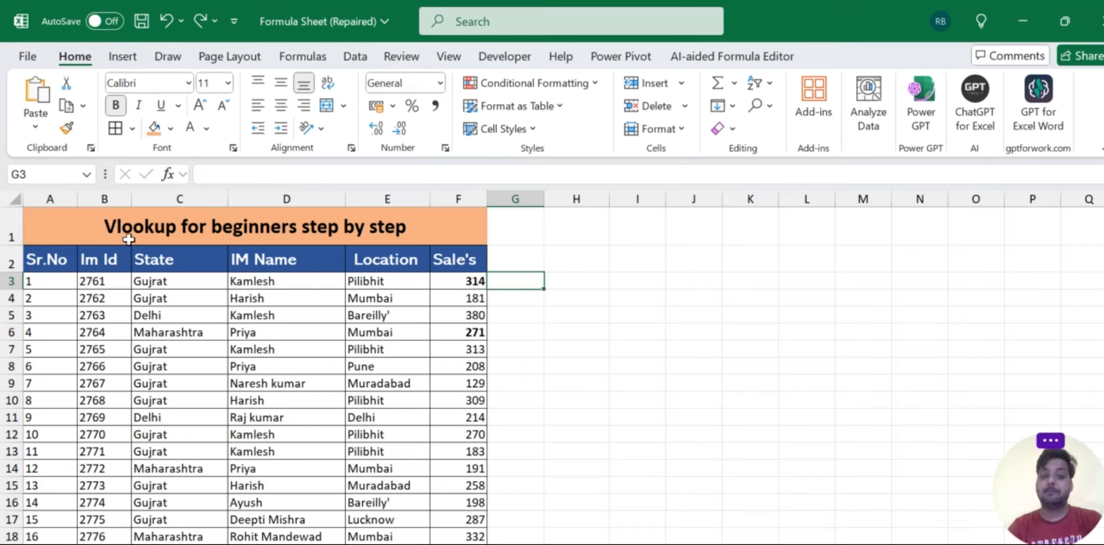
{"action": "left_click_drag", "start_coordinate": [70, 262], "coordinate": [443, 423]}
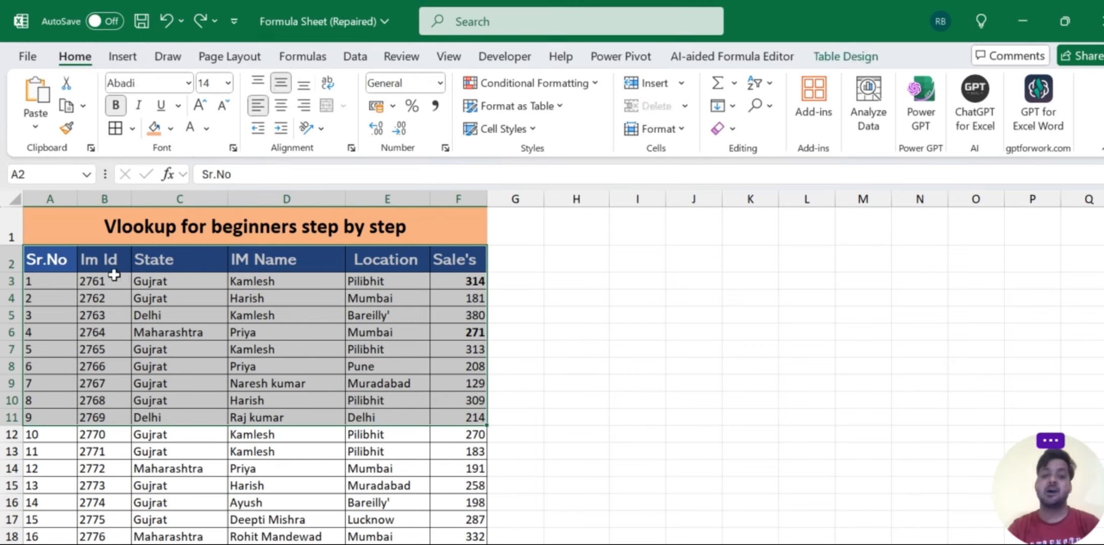
{"action": "left_click_drag", "start_coordinate": [108, 268], "coordinate": [132, 399]}
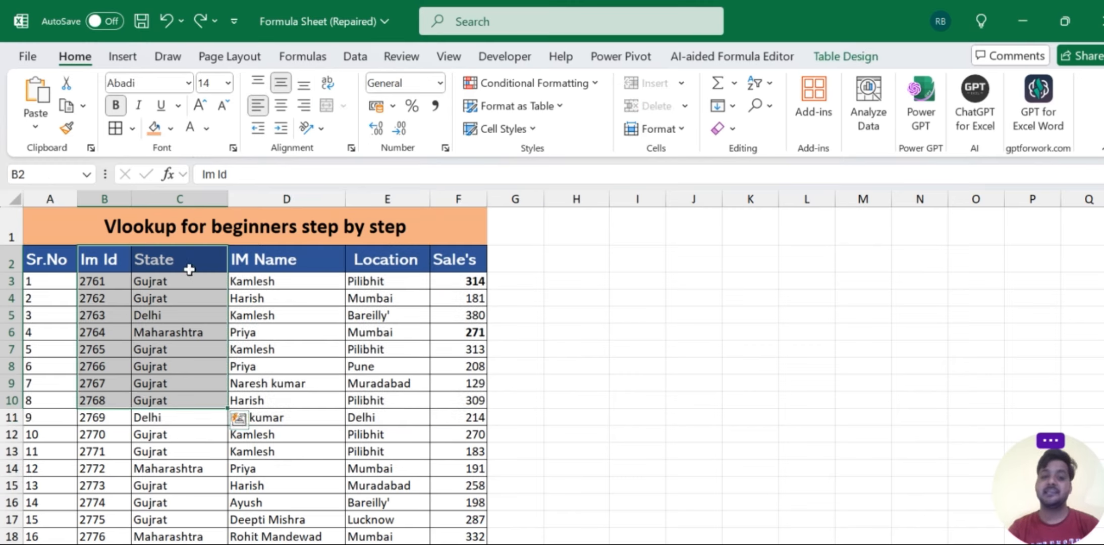
{"action": "left_click_drag", "start_coordinate": [183, 265], "coordinate": [179, 383]}
{"action": "left_click_drag", "start_coordinate": [281, 280], "coordinate": [288, 454]}
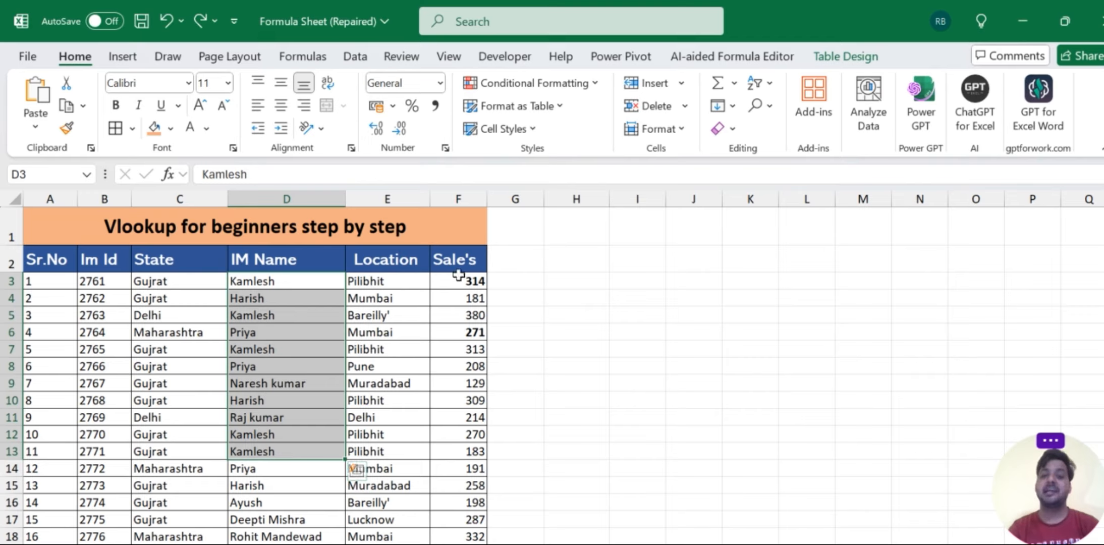
{"action": "left_click", "coordinate": [452, 247]}
{"action": "left_click", "coordinate": [616, 310]}
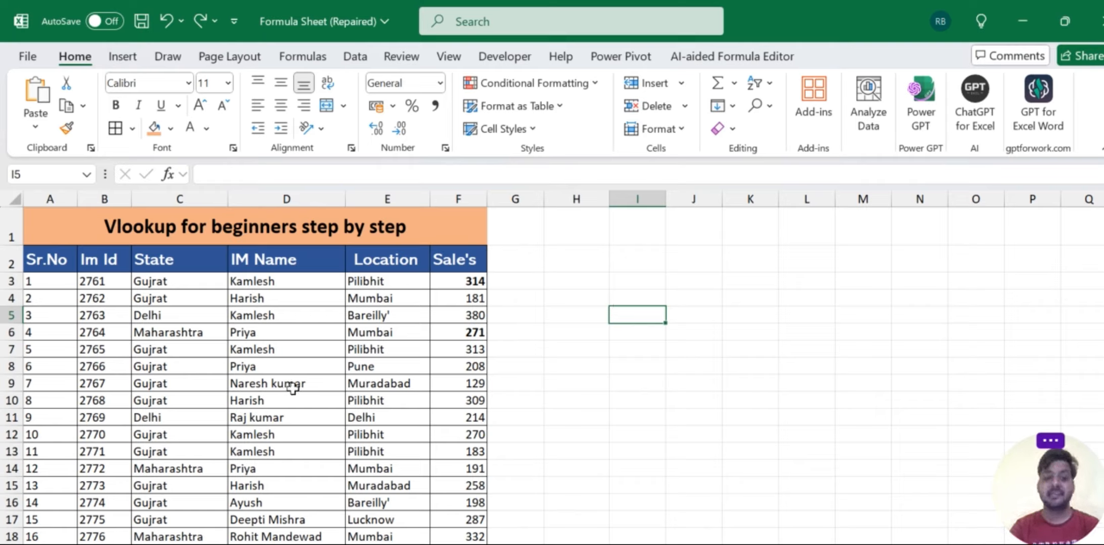
{"action": "left_click", "coordinate": [264, 369]}
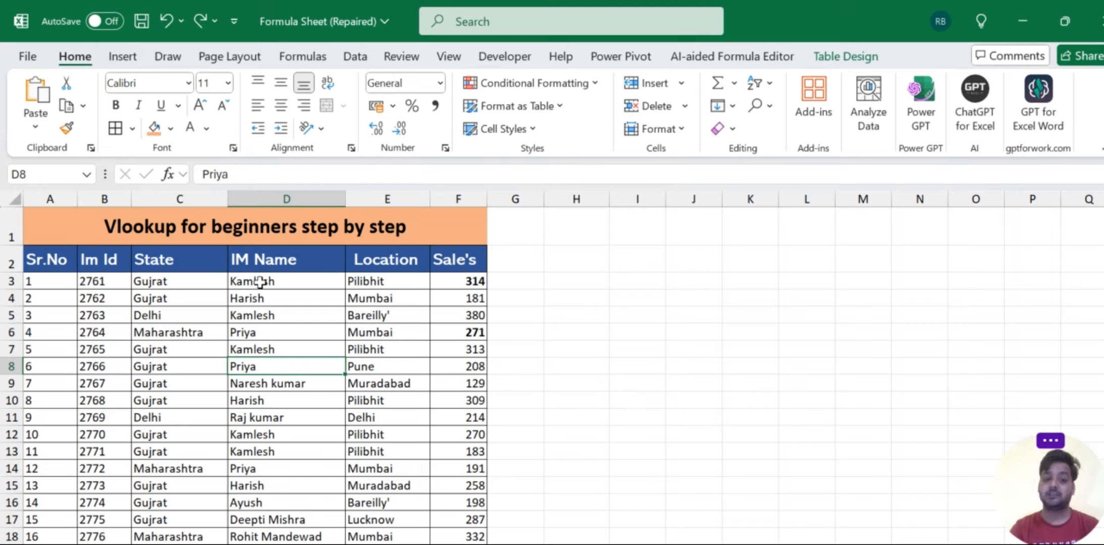
{"action": "left_click", "coordinate": [98, 300]}
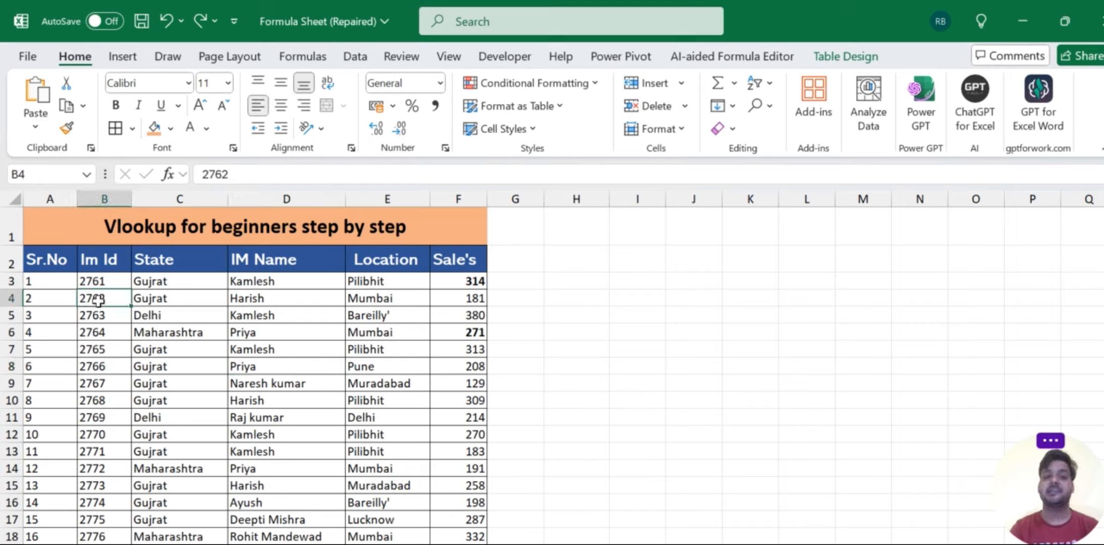
{"action": "left_click", "coordinate": [103, 438]}
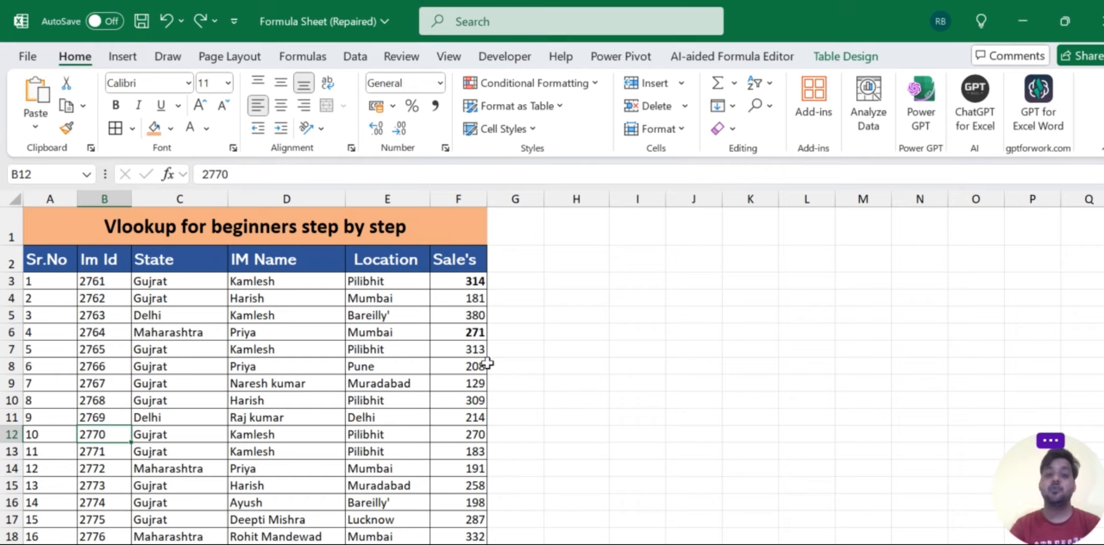
{"action": "left_click", "coordinate": [474, 463]}
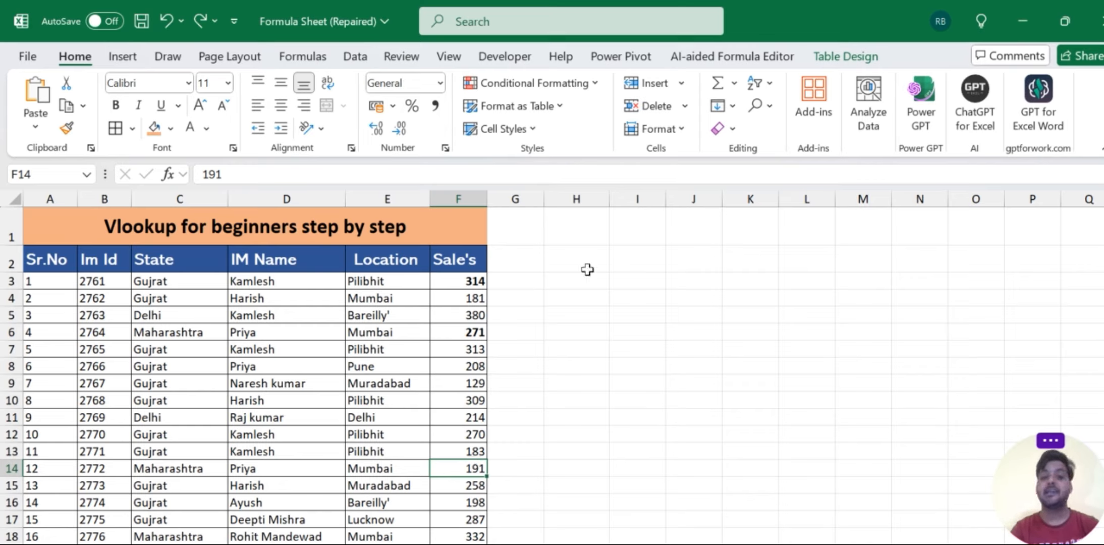
- Enter the header "IM ID" in cell I3 beside the data table
{"action": "left_click", "coordinate": [638, 279]}
{"action": "type", "text": "I"}
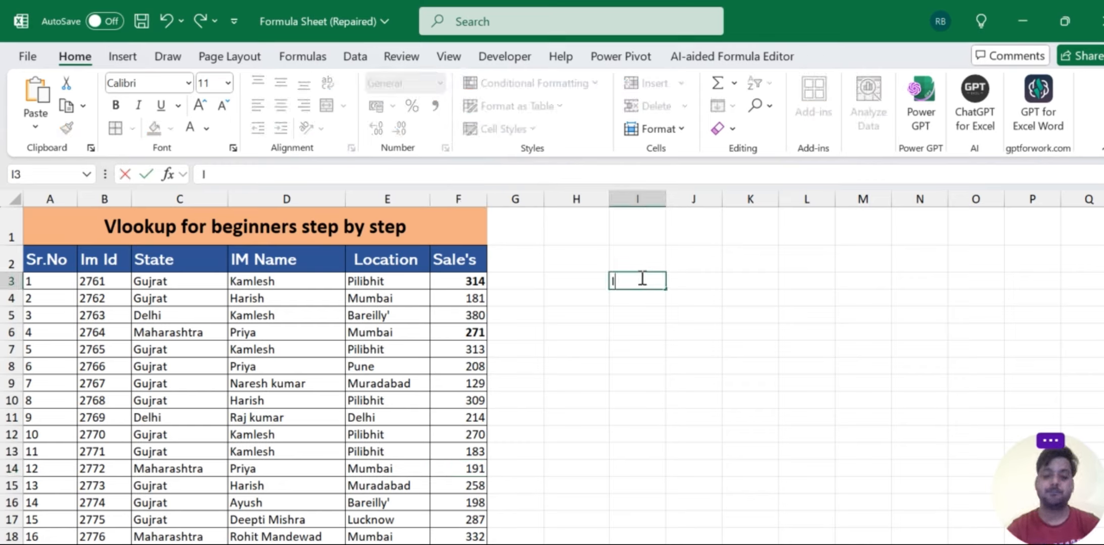
{"action": "type", "text": "M ID"}
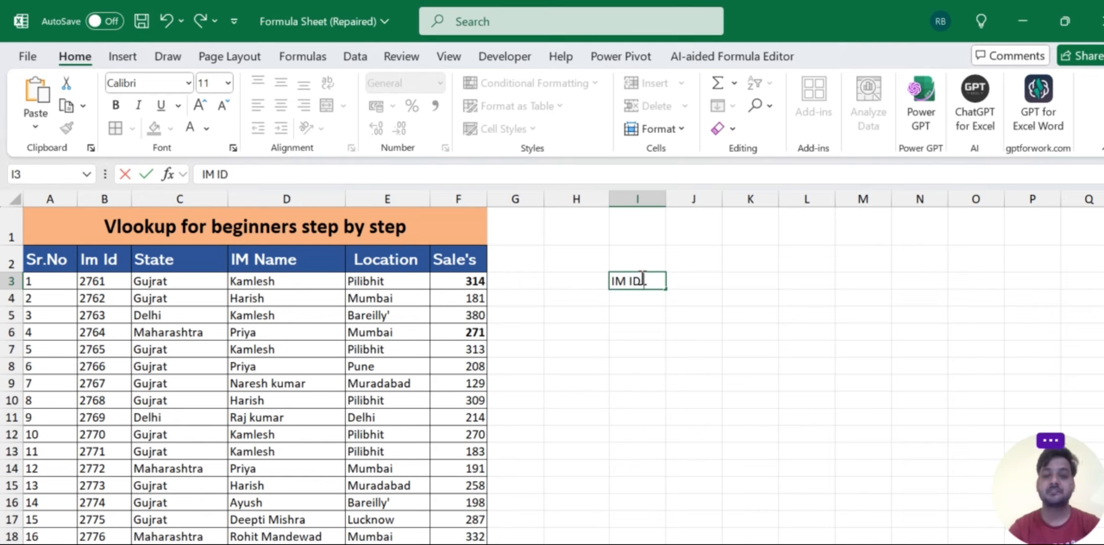
{"action": "key", "text": "Tab"}
{"action": "key", "text": "Return"}
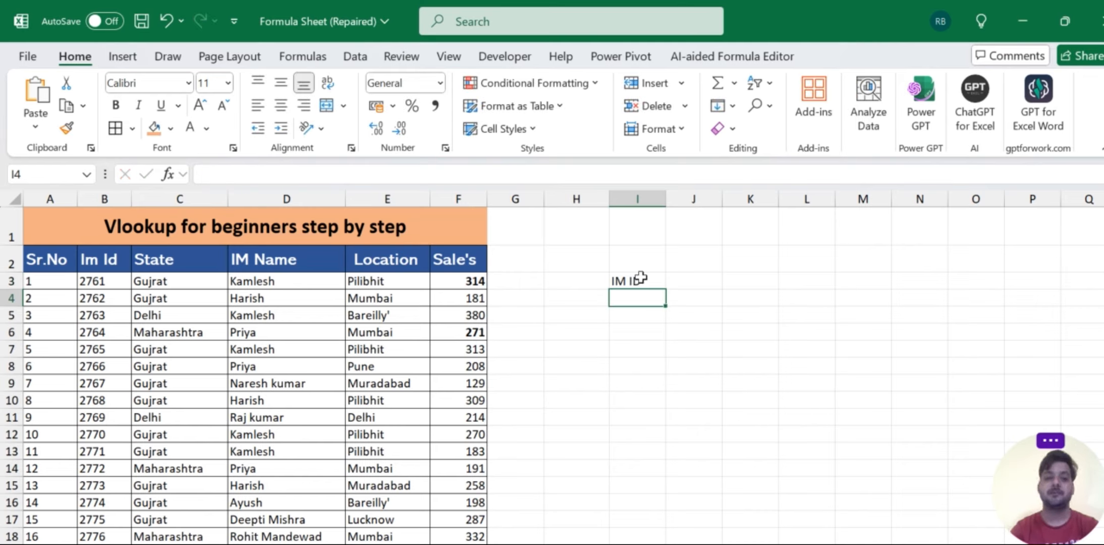
- Copy the Im Id 2773 from cell B15 into I4 below the IM ID header, and dismiss the browser notification
{"action": "left_click", "coordinate": [84, 483]}
{"action": "key", "text": "ctrl+c"}
{"action": "key", "text": "Right"}
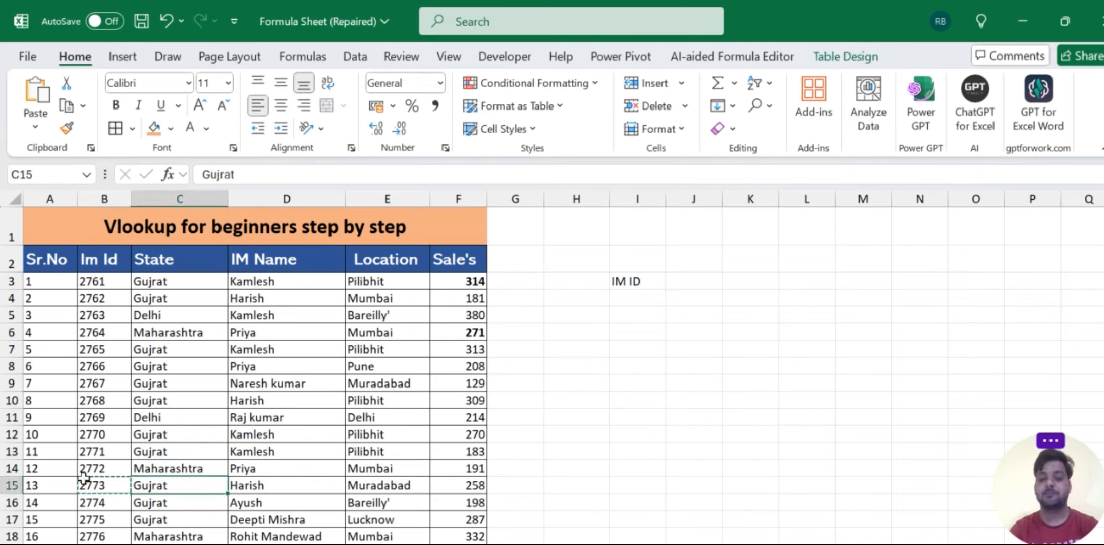
{"action": "key", "text": "Right"}
{"action": "key", "text": "Right"}
{"action": "key", "text": "Right"}
{"action": "key", "text": "Right"}
{"action": "key", "text": "Right"}
{"action": "key", "text": "Right"}
{"action": "key", "text": "Right"}
{"action": "key", "text": "Left"}
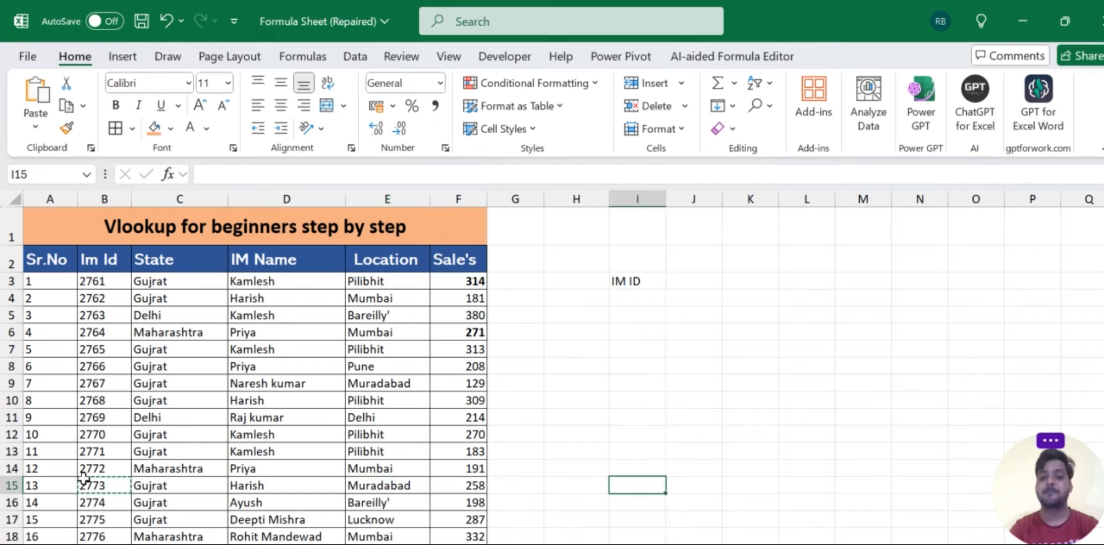
{"action": "key", "text": "ctrl+Up"}
{"action": "key", "text": "Down"}
{"action": "key", "text": "ctrl+v"}
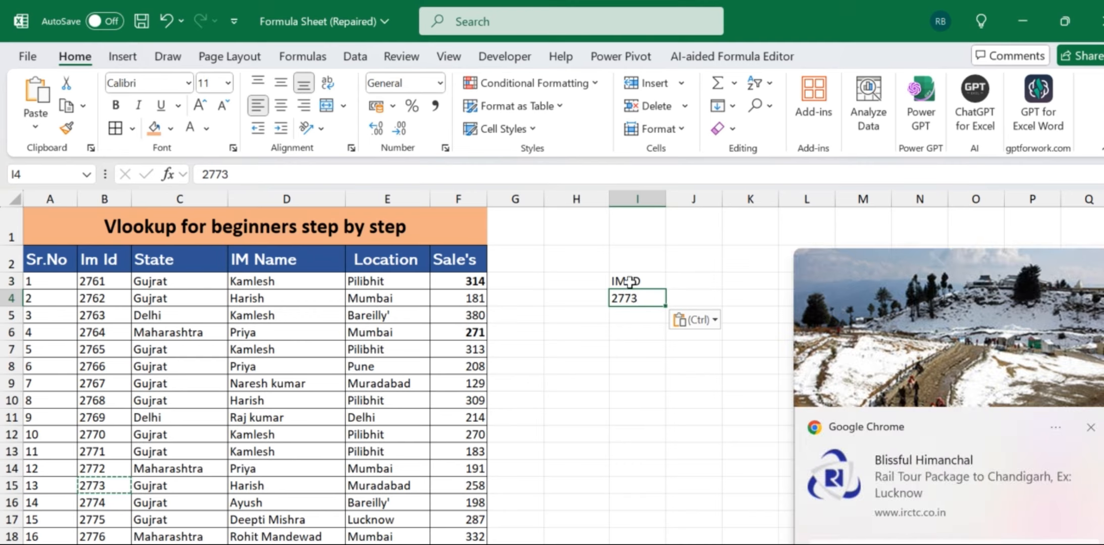
{"action": "left_click", "coordinate": [1092, 427]}
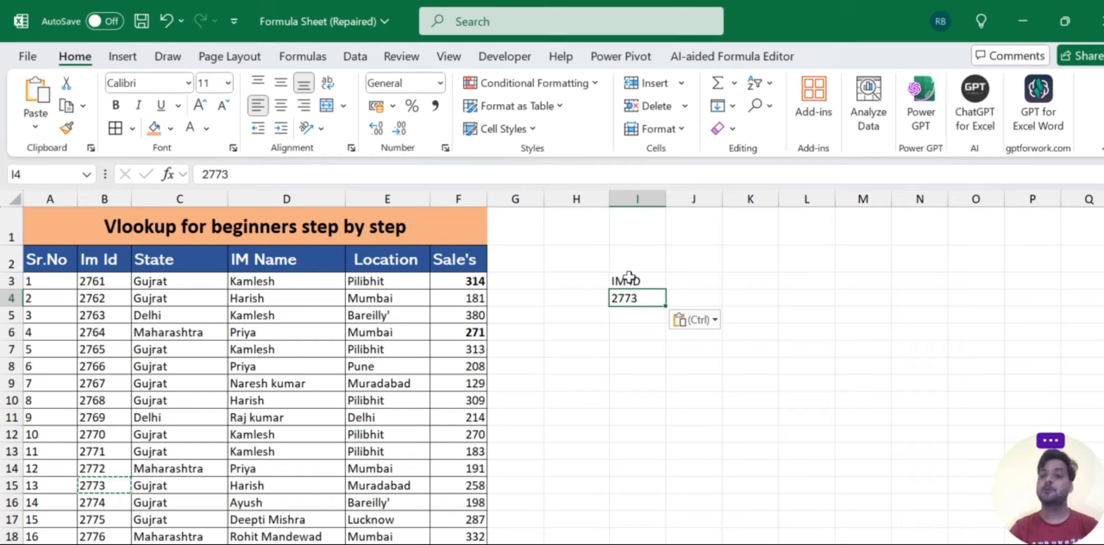
- Enter the label "Lookup Value" in cell I8
{"action": "left_click_drag", "start_coordinate": [631, 279], "coordinate": [629, 302]}
{"action": "left_click", "coordinate": [628, 354]}
{"action": "left_click", "coordinate": [630, 364]}
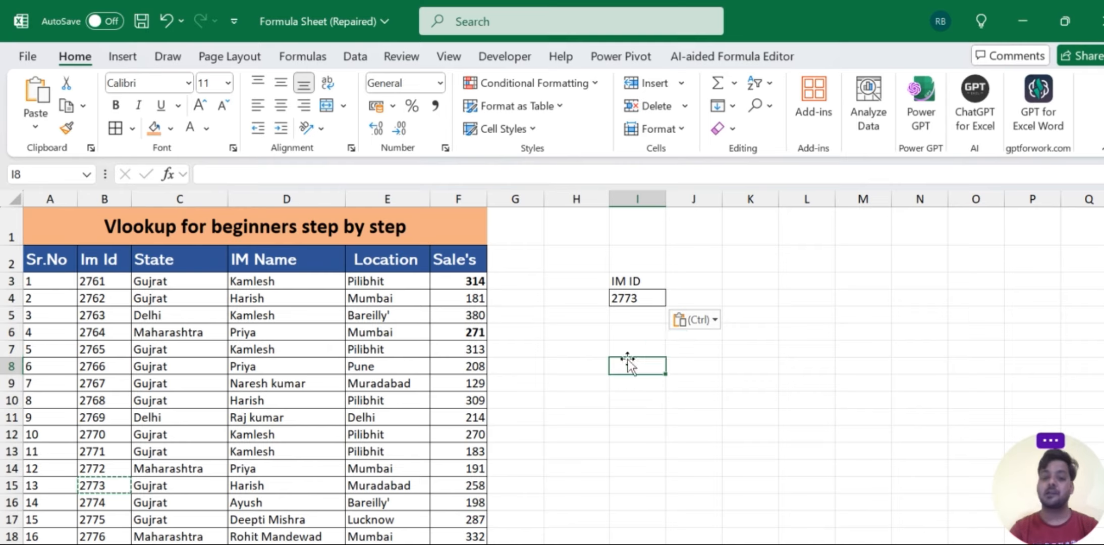
{"action": "type", "text": "Looky"}
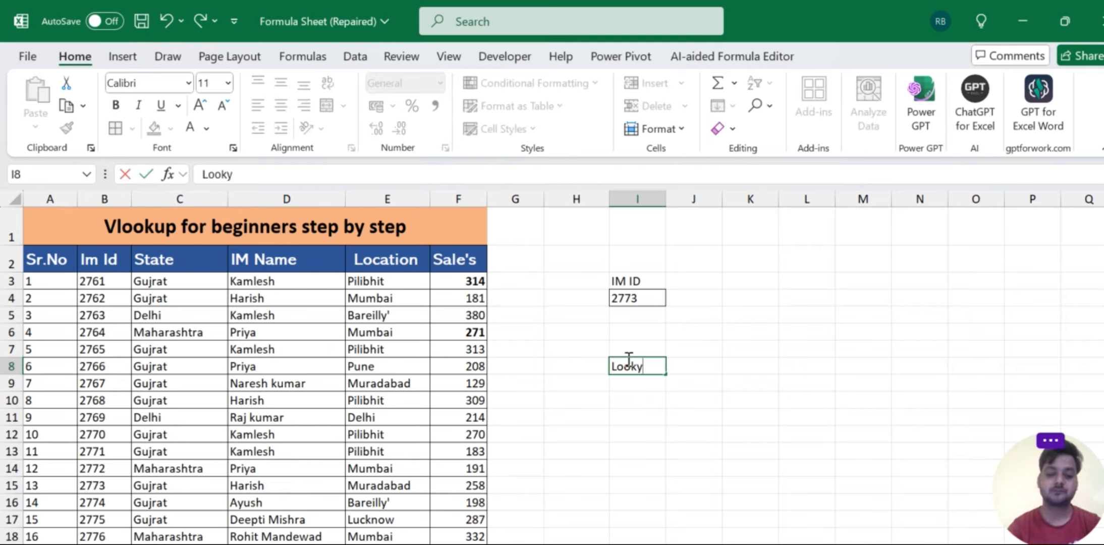
{"action": "type", "text": "p"}
{"action": "key", "text": "BackSpace"}
{"action": "key", "text": "BackSpace"}
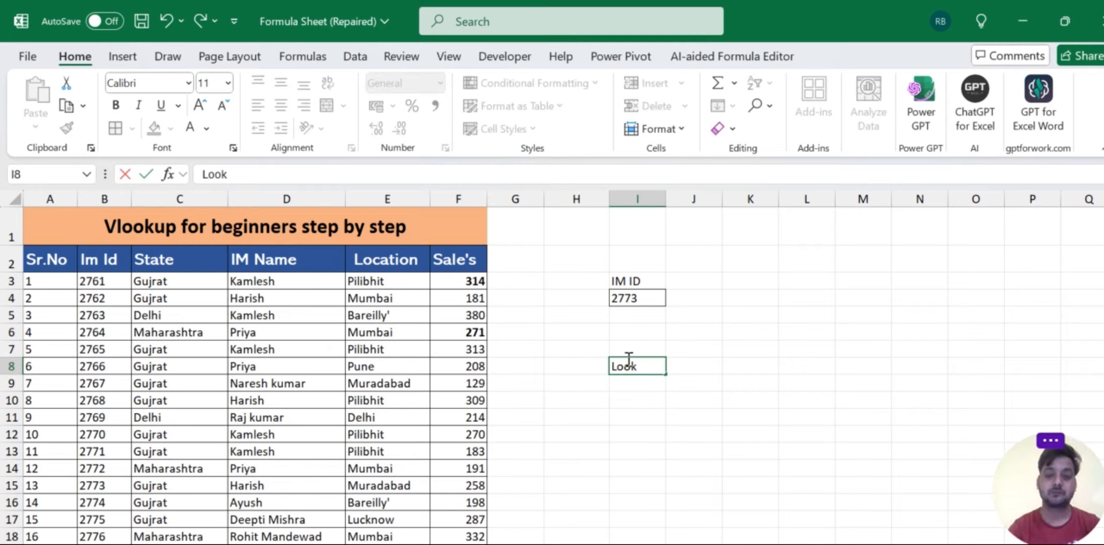
{"action": "type", "text": "up Valu"}
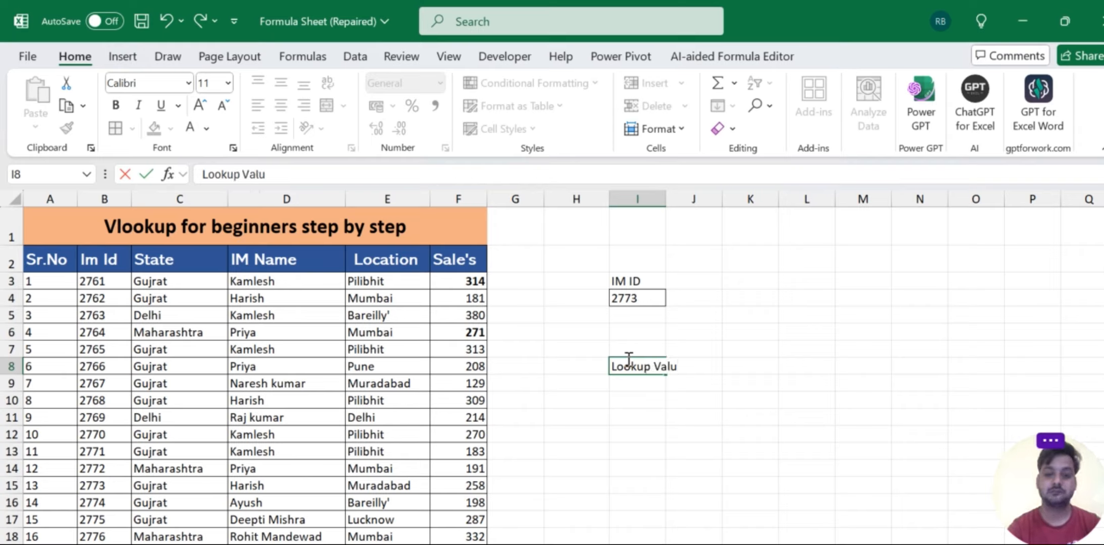
{"action": "type", "text": "e"}
{"action": "key", "text": "Return"}
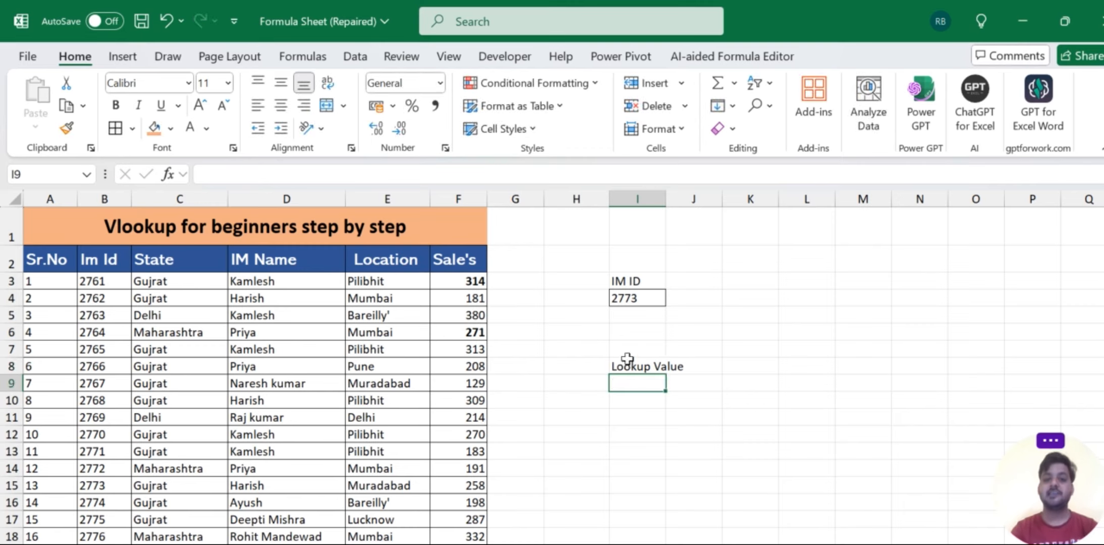
- Autofit the width of column I to the Lookup Value label
{"action": "left_click", "coordinate": [635, 302]}
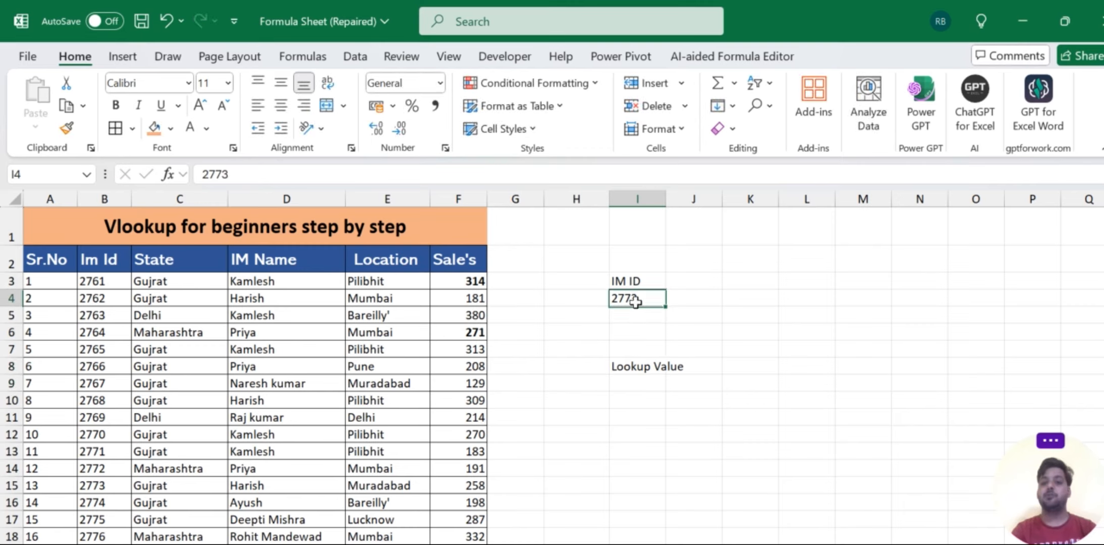
{"action": "left_click", "coordinate": [658, 366]}
{"action": "double_click", "coordinate": [665, 200]}
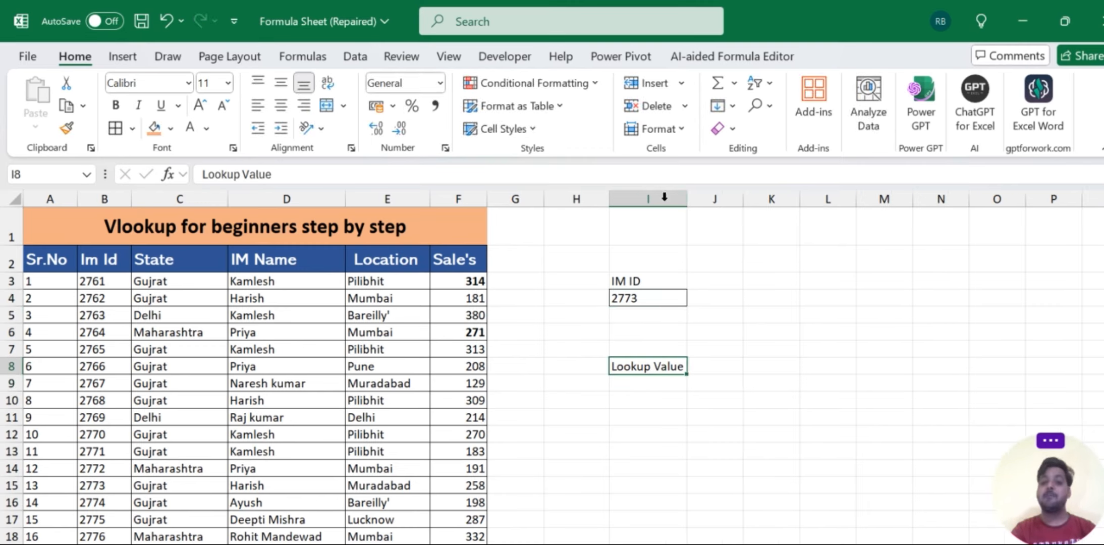
- Enter the header "Location" in cell J3 beside IM ID
{"action": "left_click", "coordinate": [702, 290]}
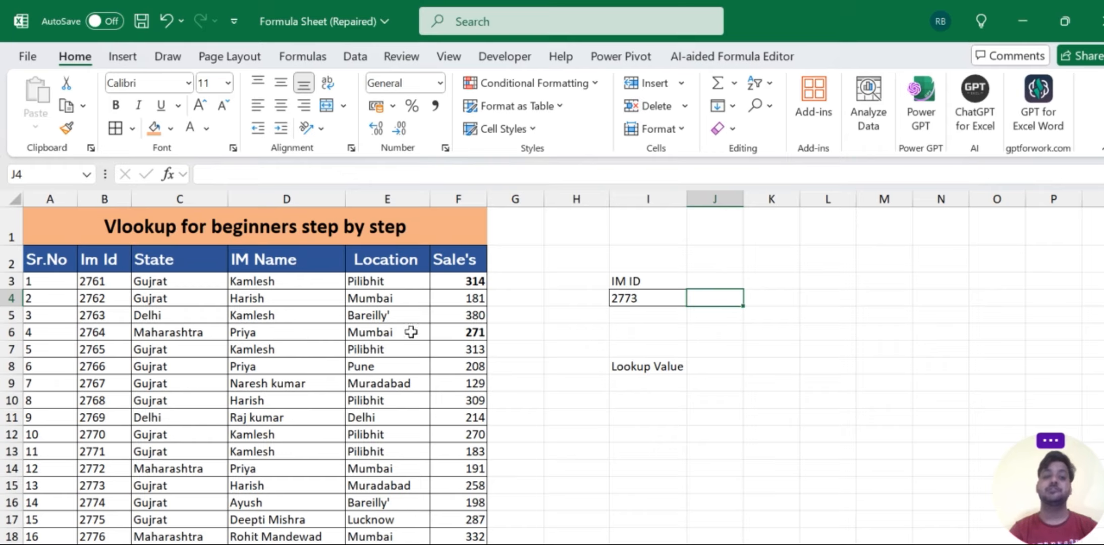
{"action": "left_click", "coordinate": [697, 279]}
{"action": "type", "text": "Location"}
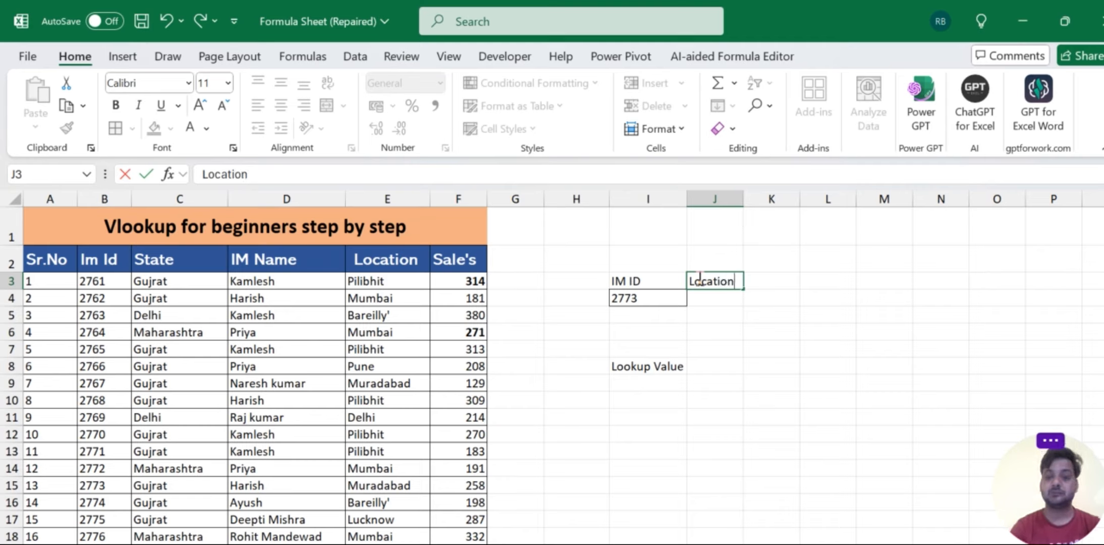
{"action": "key", "text": "Return"}
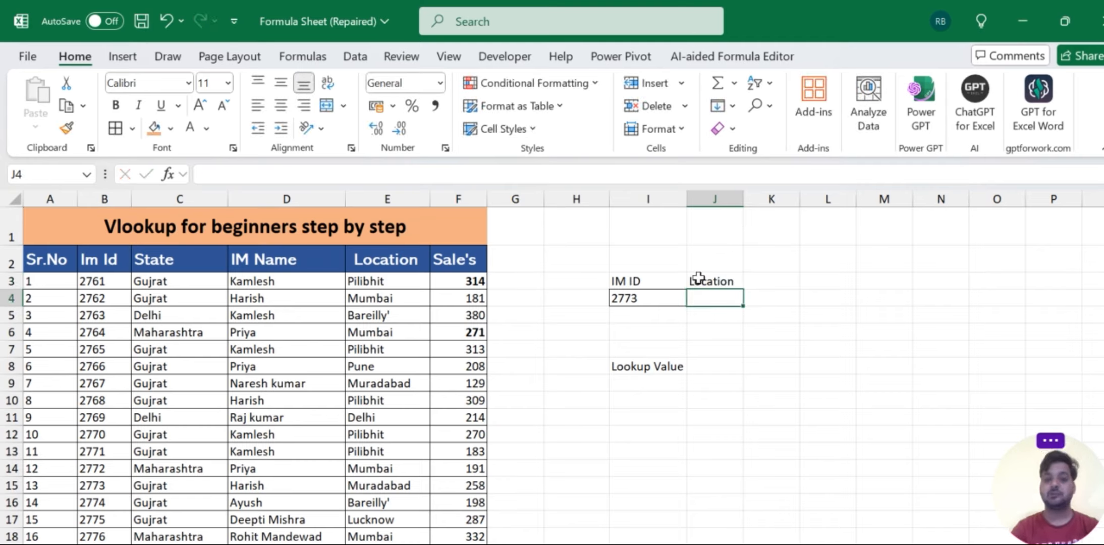
- Apply all borders to the small lookup table in I3:J4
{"action": "left_click_drag", "start_coordinate": [648, 279], "coordinate": [737, 284]}
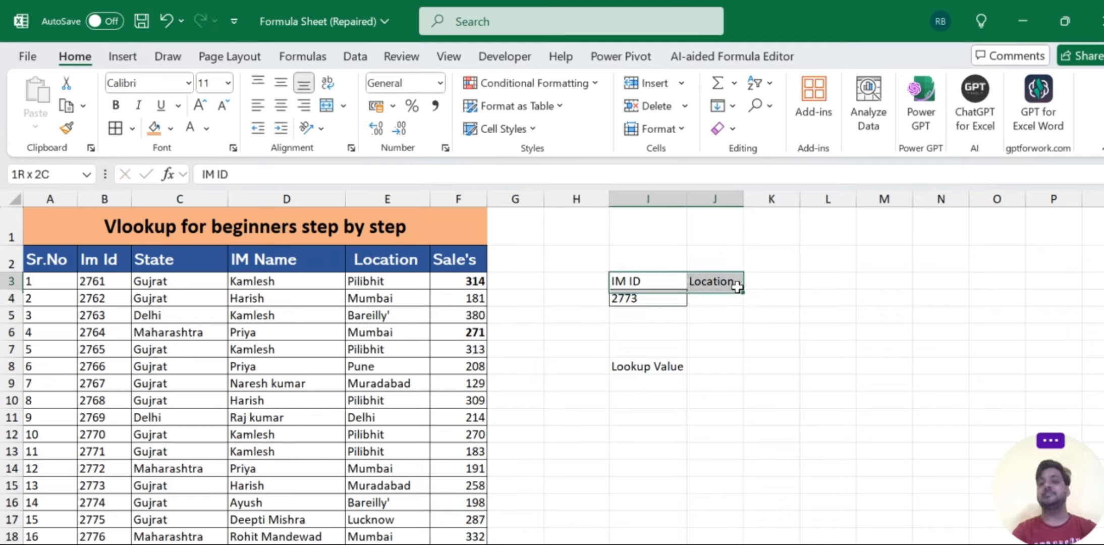
{"action": "key", "text": "alt"}
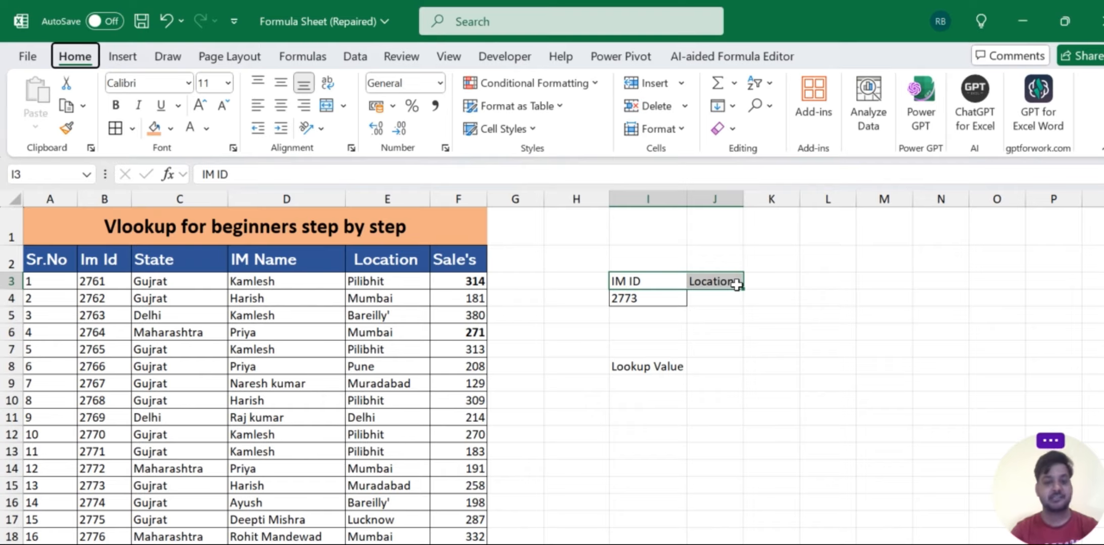
{"action": "key", "text": "Escape"}
{"action": "key", "text": "shift+Down"}
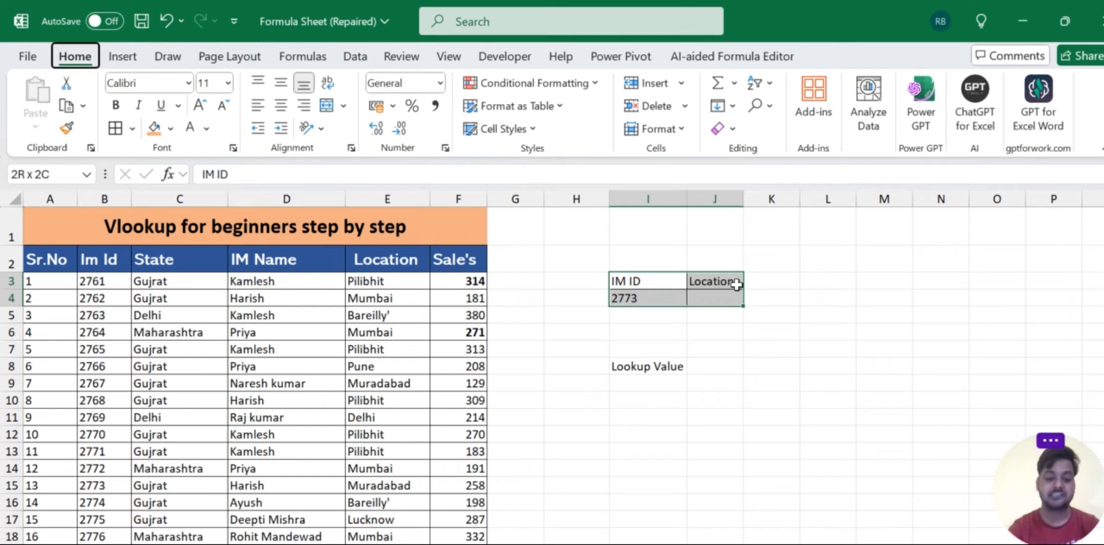
{"action": "left_click", "coordinate": [532, 331]}
- Hide the formula bar and the worksheet gridlines
{"action": "key", "text": "alt"}
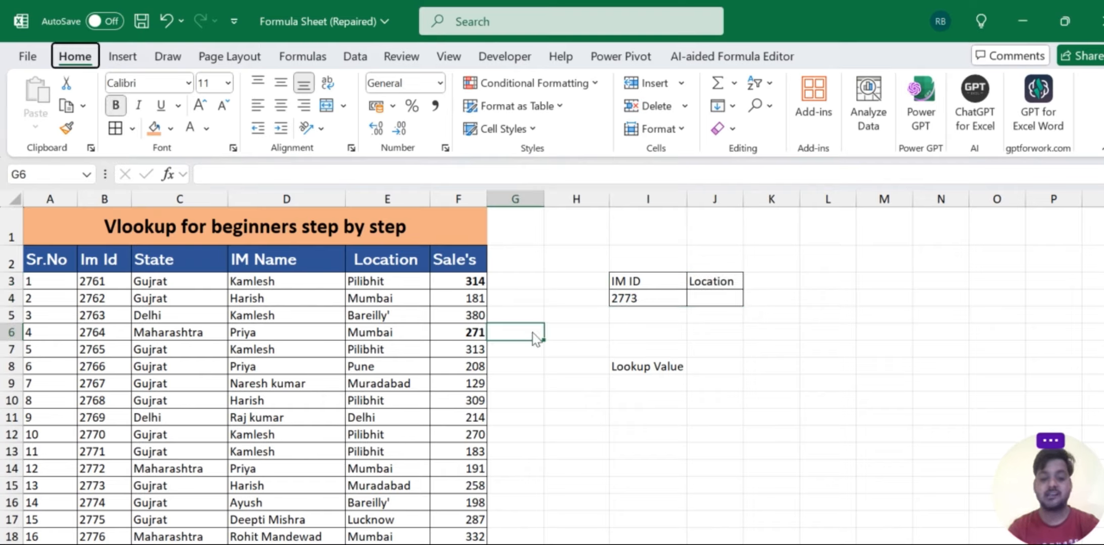
{"action": "key", "text": "w"}
{"action": "key", "text": "v"}
{"action": "key", "text": "f"}
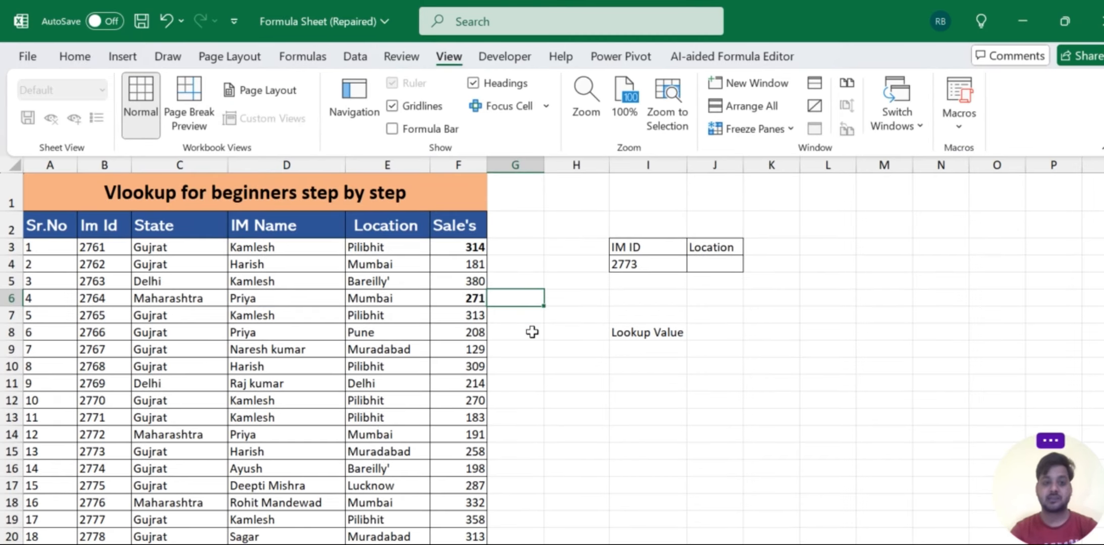
{"action": "key", "text": "alt"}
{"action": "key", "text": "w"}
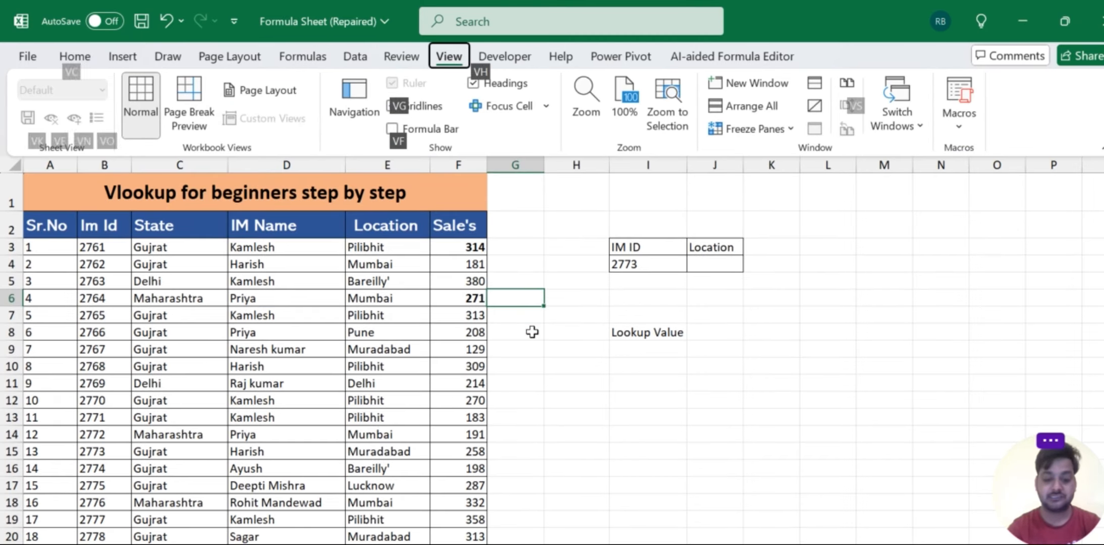
{"action": "key", "text": "v"}
{"action": "key", "text": "g"}
{"action": "left_click", "coordinate": [762, 394]}
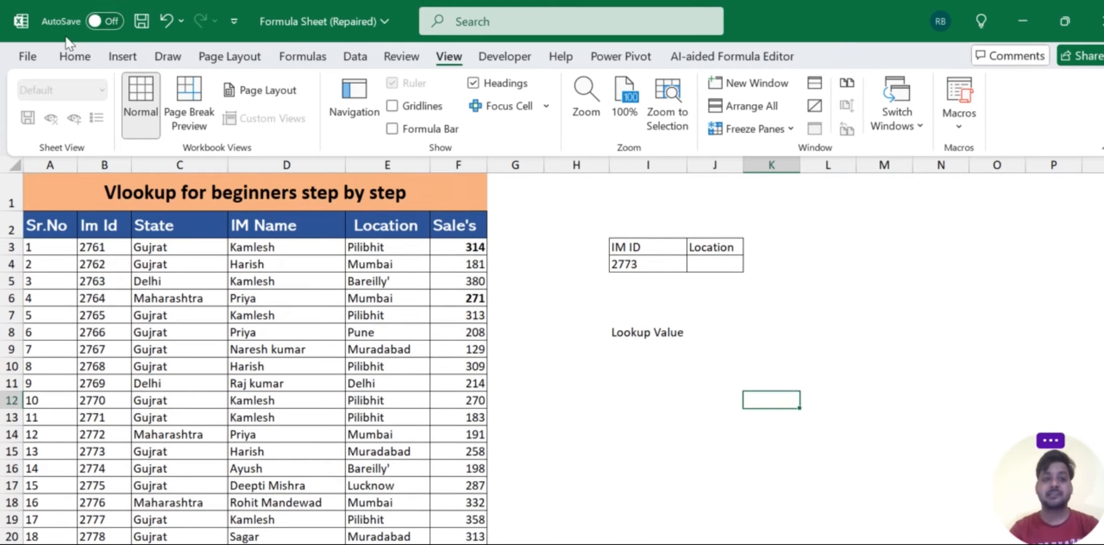
{"action": "left_click", "coordinate": [73, 56]}
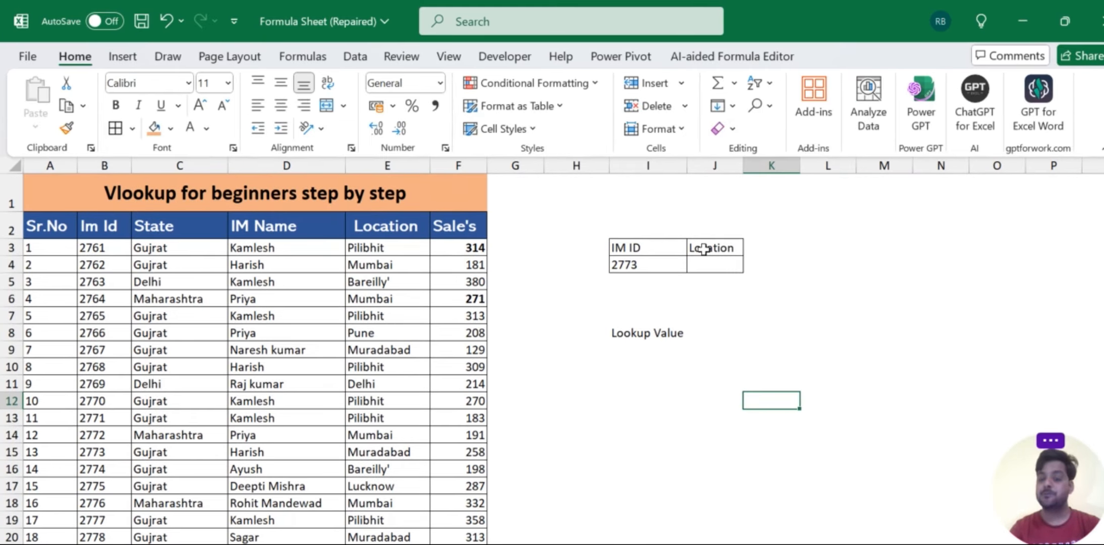
{"action": "left_click", "coordinate": [631, 265]}
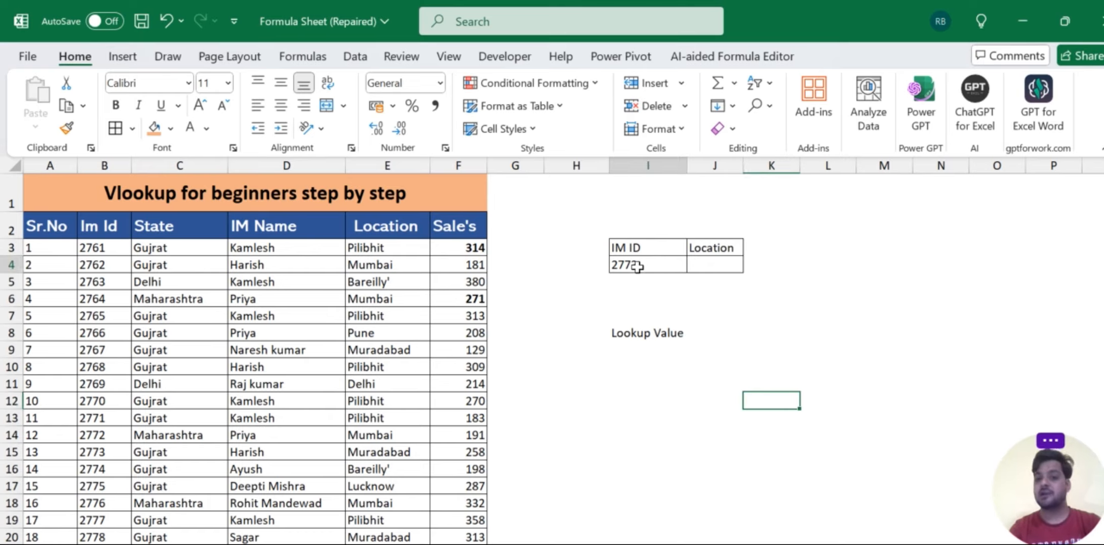
{"action": "left_click", "coordinate": [732, 247]}
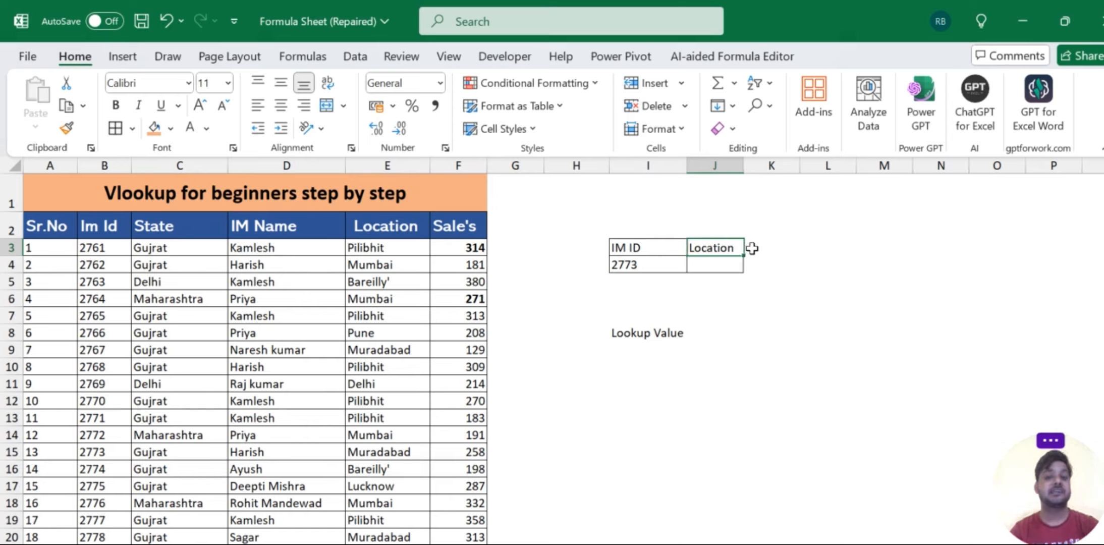
{"action": "key", "text": "Right"}
{"action": "key", "text": "Right"}
{"action": "key", "text": "Right"}
{"action": "key", "text": "Left"}
{"action": "key", "text": "Left"}
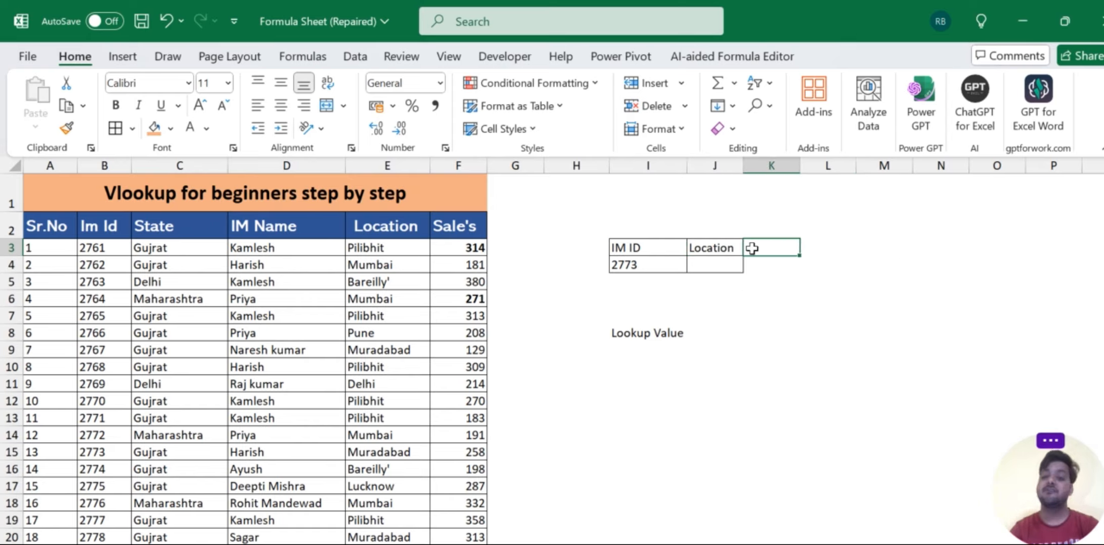
- Enter the label "Find out" in cell J8 beside the Lookup Value label
{"action": "key", "text": "Down"}
{"action": "key", "text": "Down"}
{"action": "key", "text": "Down"}
{"action": "key", "text": "Down"}
{"action": "key", "text": "Down"}
{"action": "key", "text": "Left"}
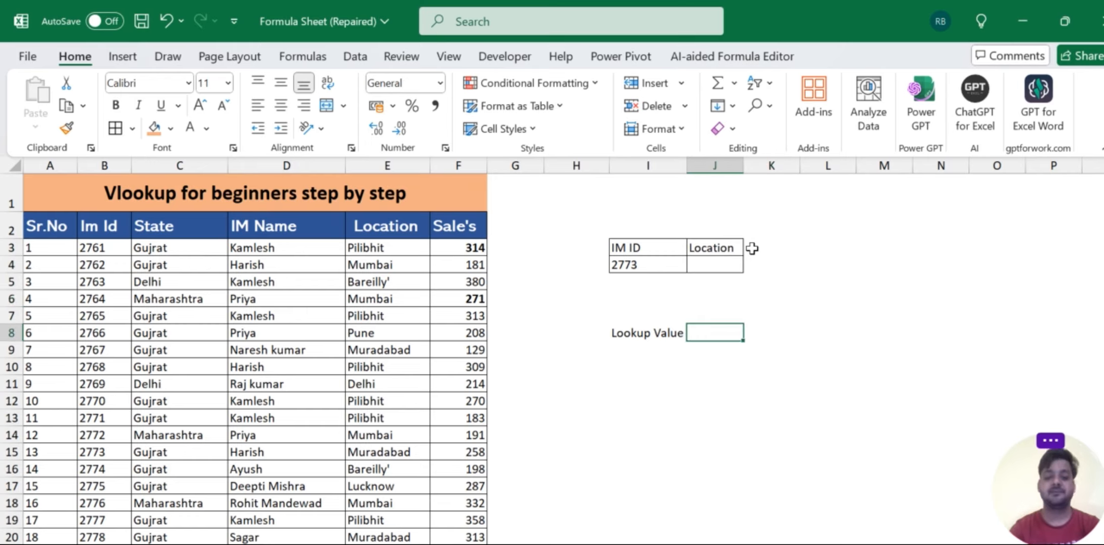
{"action": "type", "text": "Fin"}
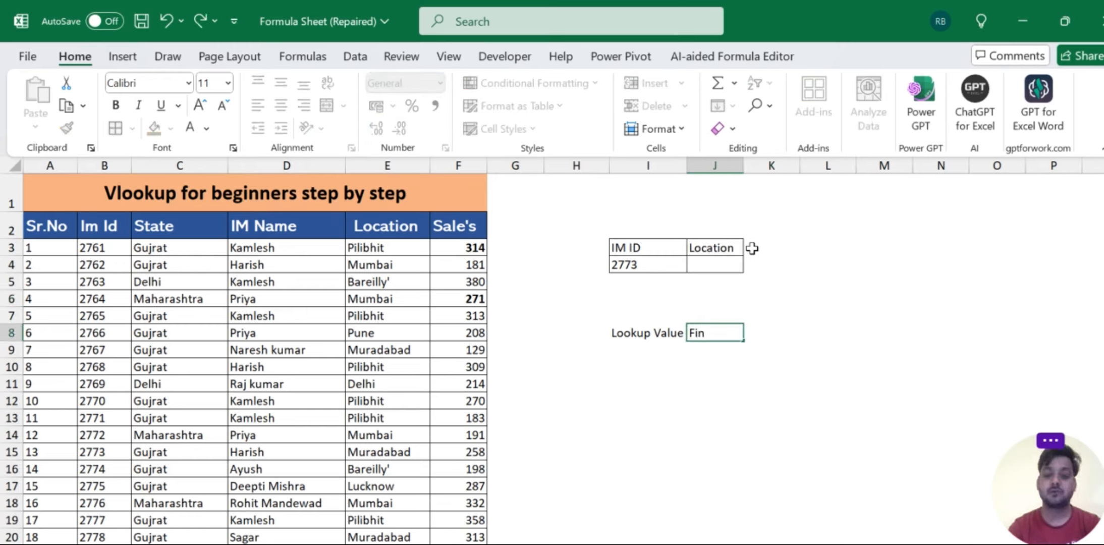
{"action": "type", "text": "d"}
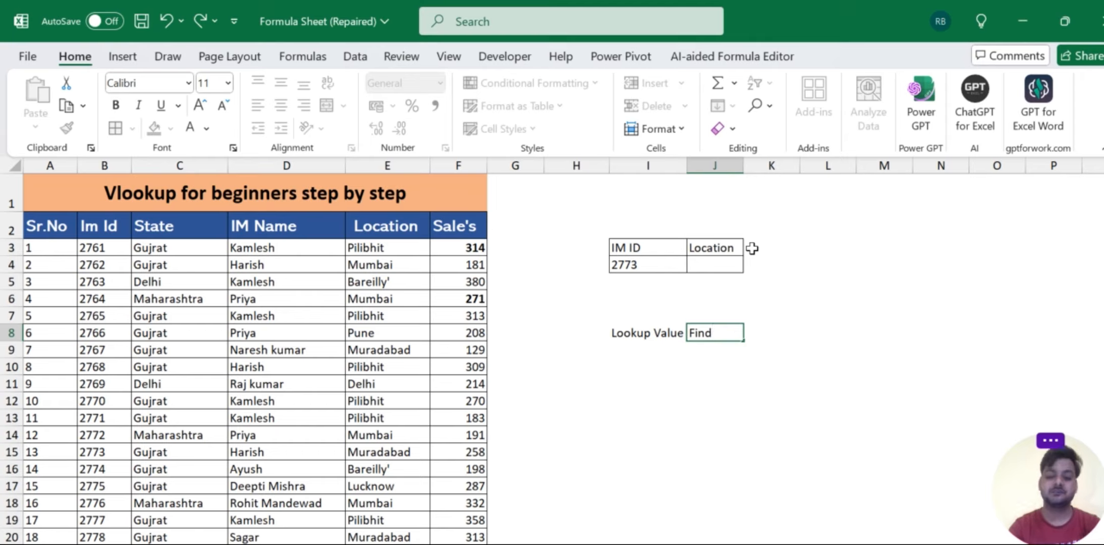
{"action": "type", "text": " out"}
{"action": "key", "text": "Return"}
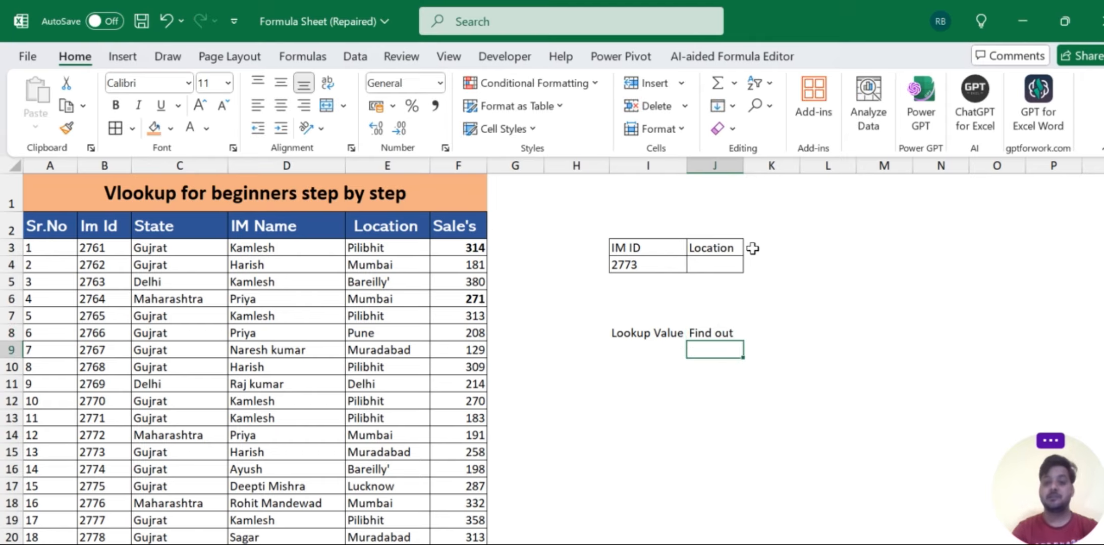
- Make the IM ID and Location headers in I3:J3 bold with an orange fill
{"action": "left_click", "coordinate": [712, 325]}
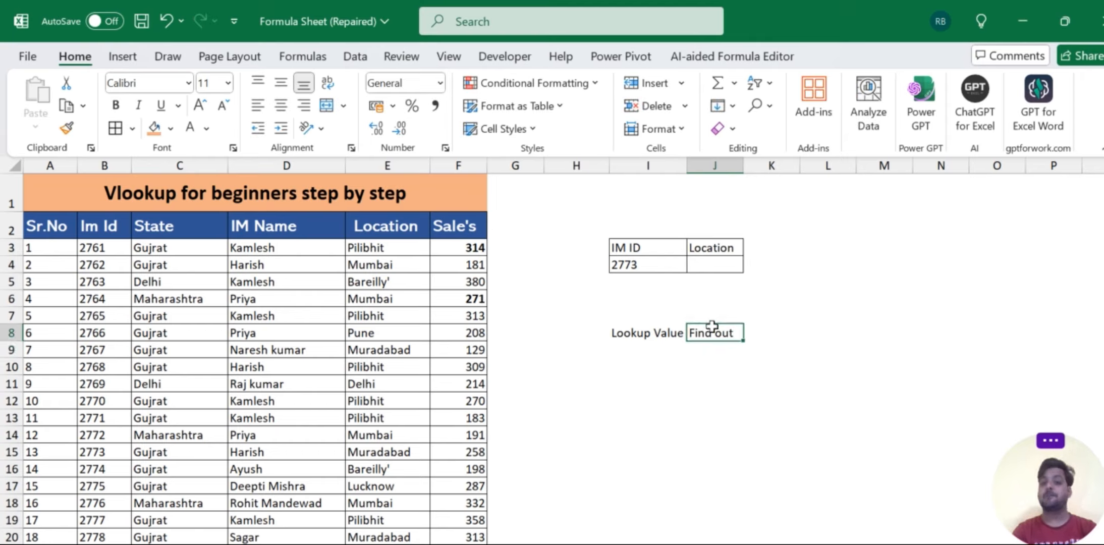
{"action": "left_click", "coordinate": [699, 245]}
{"action": "key", "text": "shift+Left"}
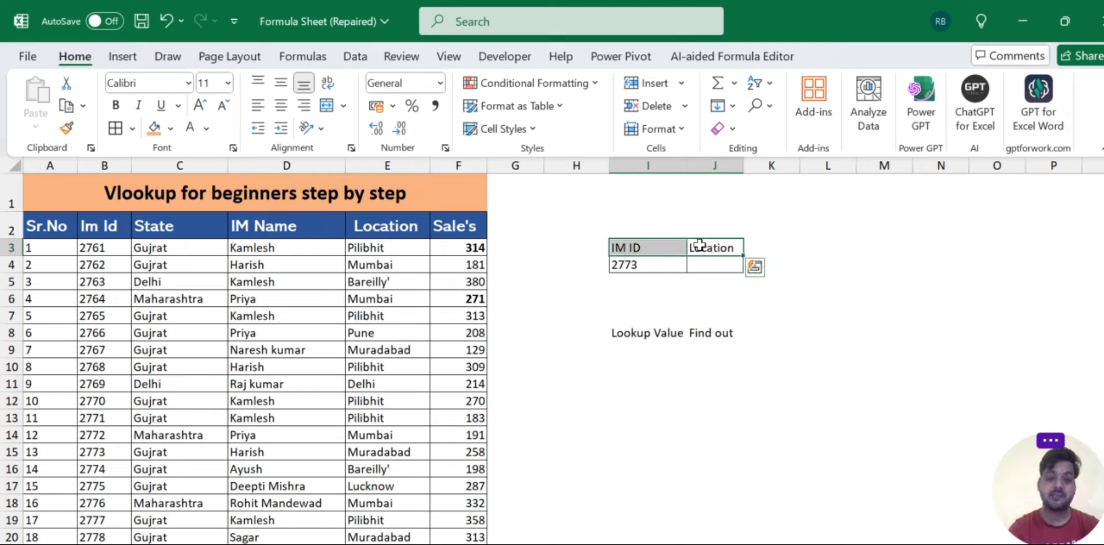
{"action": "left_click", "coordinate": [153, 127]}
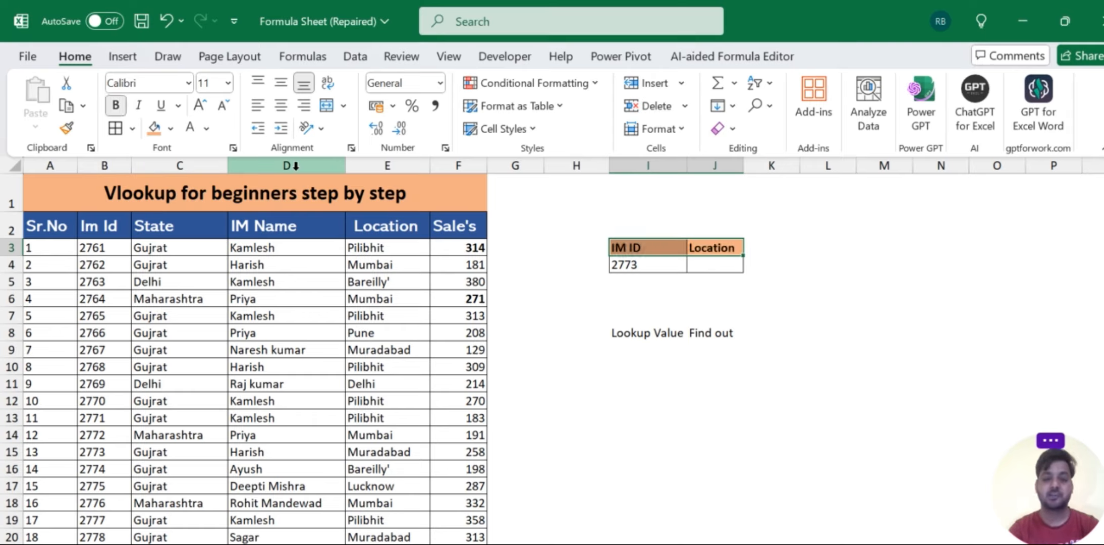
{"action": "left_click", "coordinate": [826, 283]}
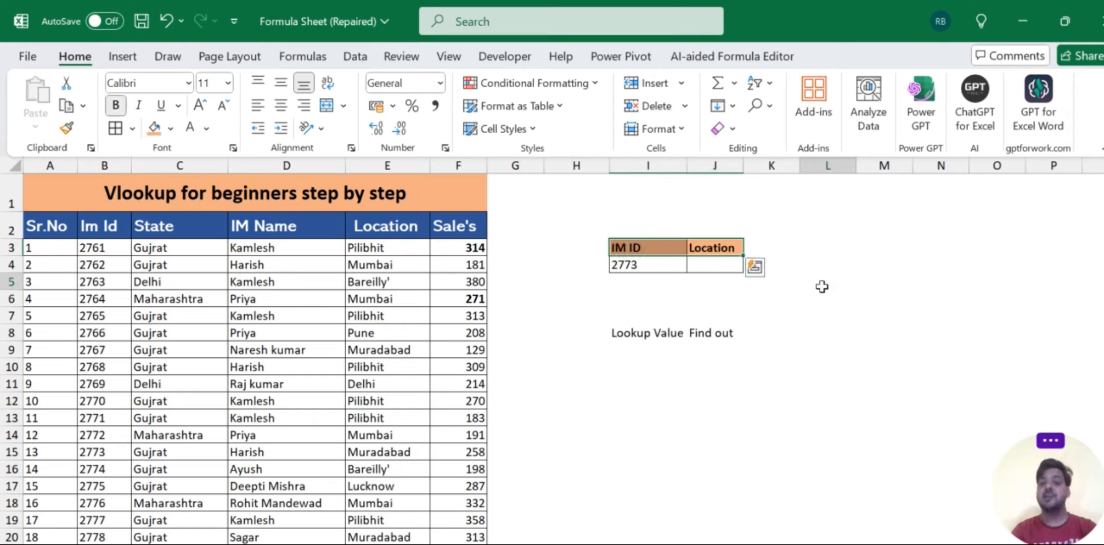
- Widen columns J and I of the small lookup table
{"action": "left_click", "coordinate": [699, 264]}
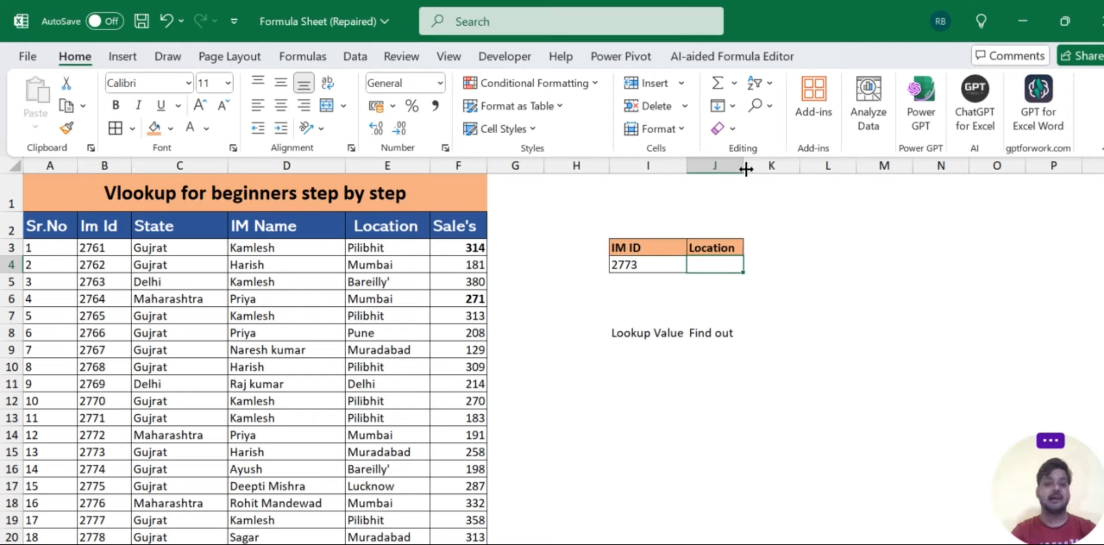
{"action": "left_click_drag", "start_coordinate": [743, 166], "coordinate": [790, 166]}
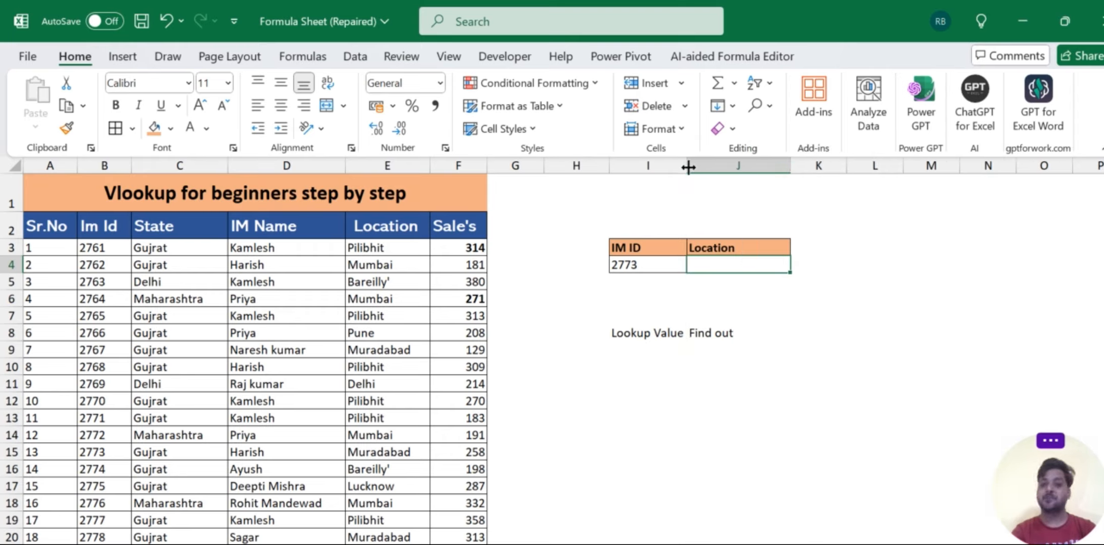
{"action": "left_click_drag", "start_coordinate": [687, 165], "coordinate": [712, 165]}
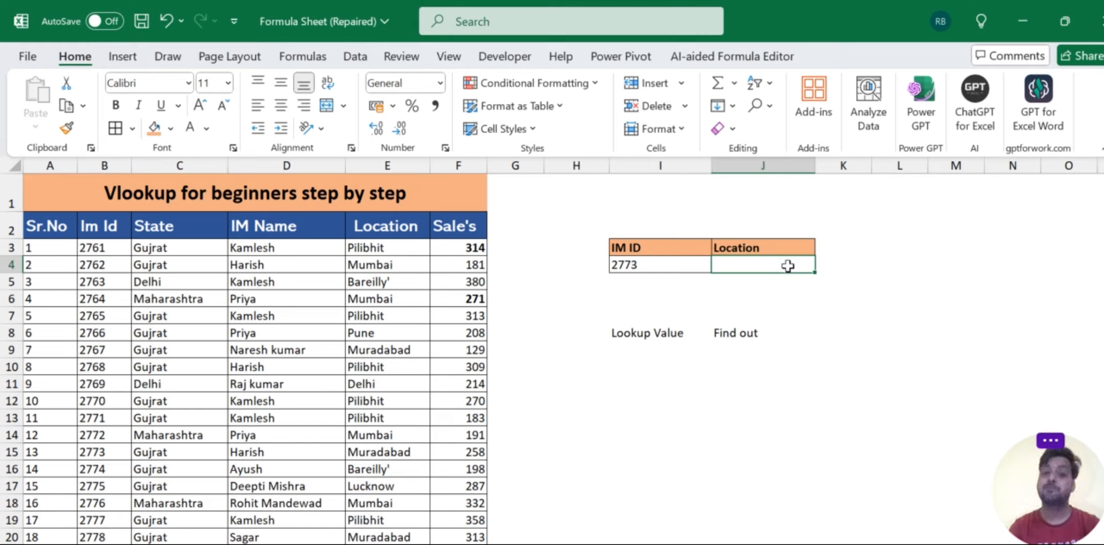
- Begin a VLOOKUP formula in the Location cell J4 with I4 as the lookup value
{"action": "type", "text": "="}
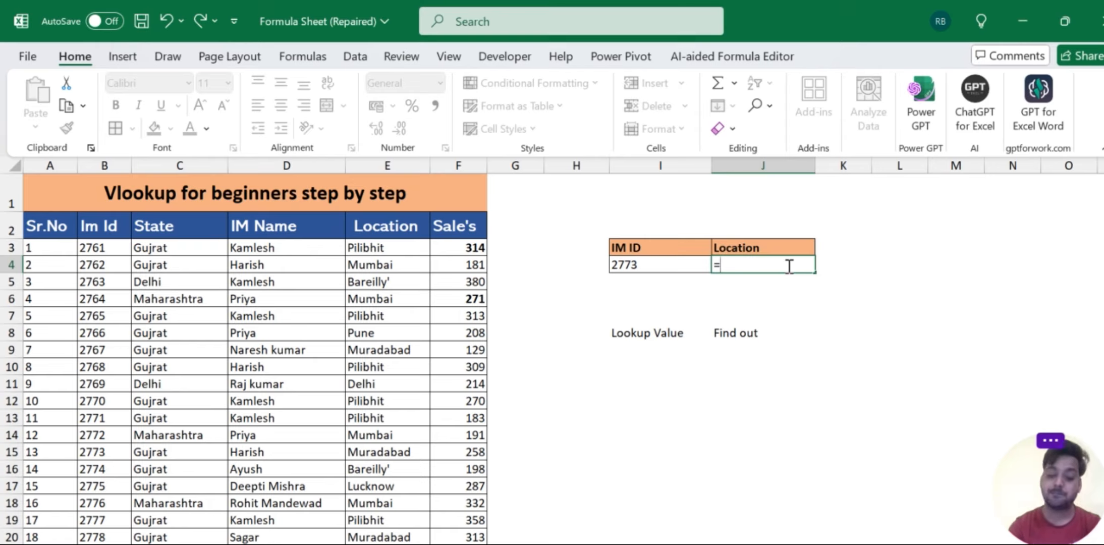
{"action": "type", "text": "vlo"}
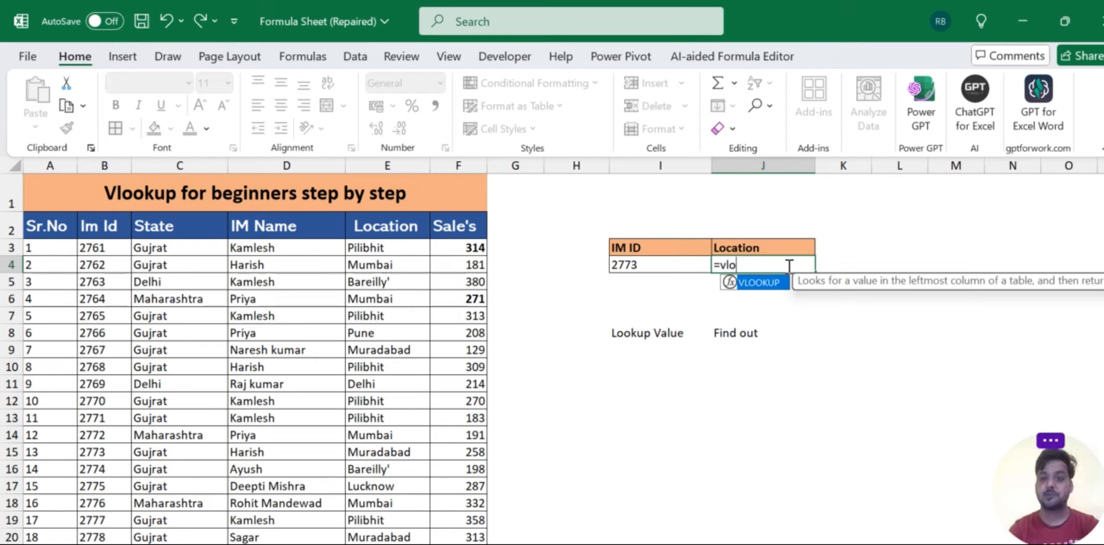
{"action": "double_click", "coordinate": [752, 286]}
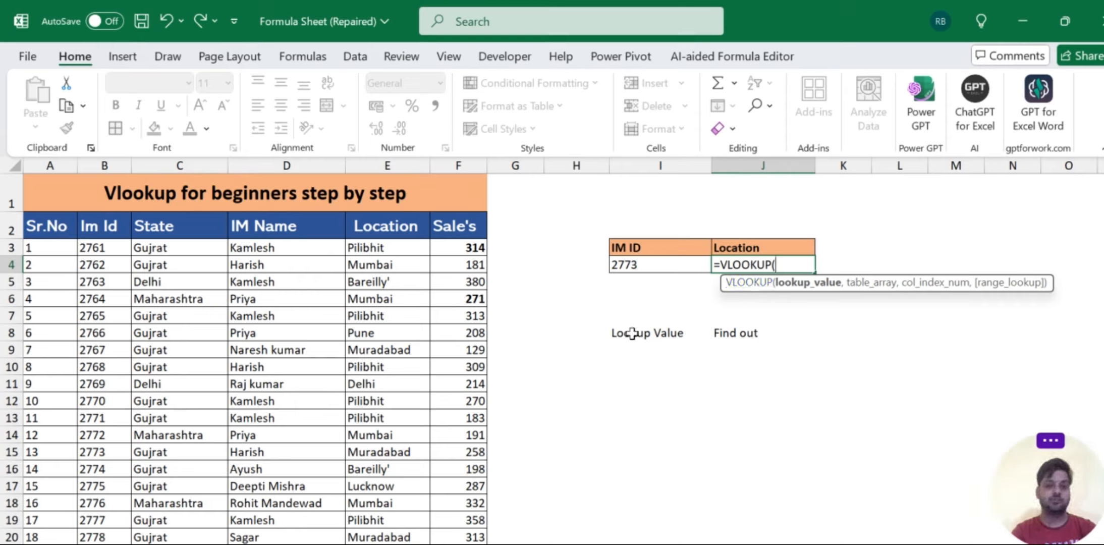
{"action": "left_click", "coordinate": [622, 266]}
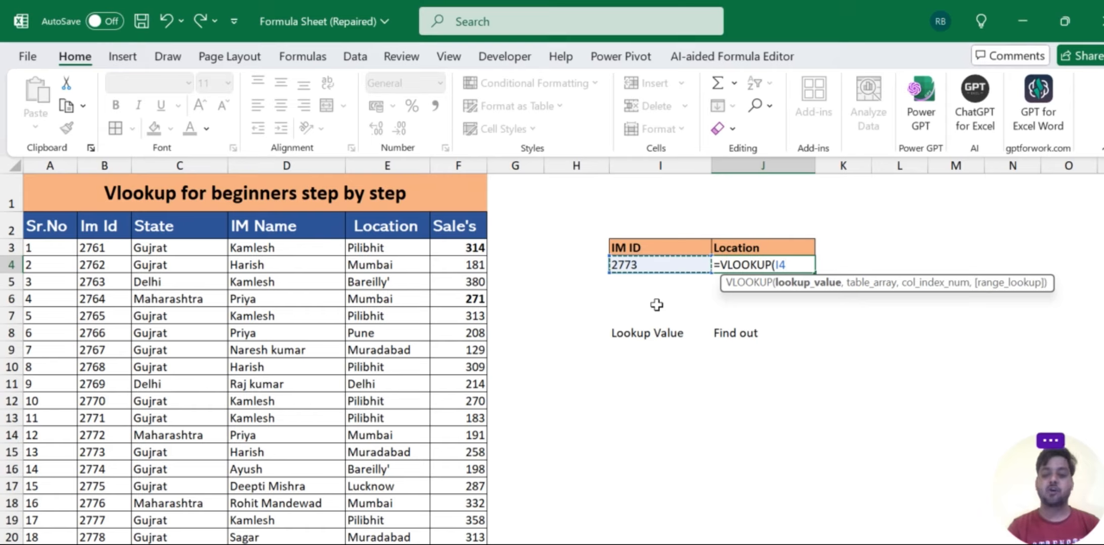
{"action": "type", "text": ","}
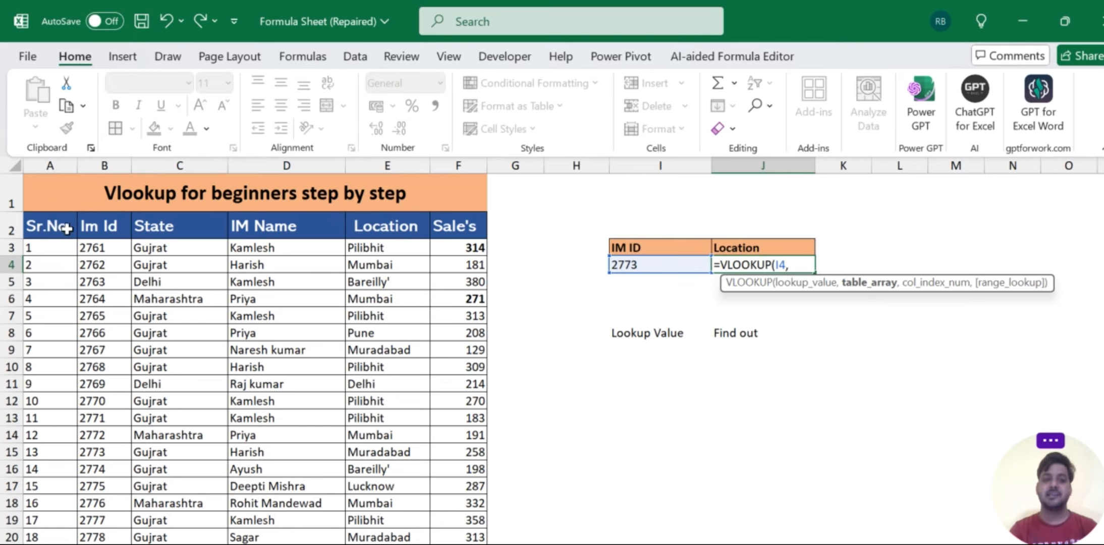
- Set the VLOOKUP table array to the sales data from Im Id through Sale's, headers included, B2:F80
{"action": "left_click_drag", "start_coordinate": [89, 229], "coordinate": [468, 439]}
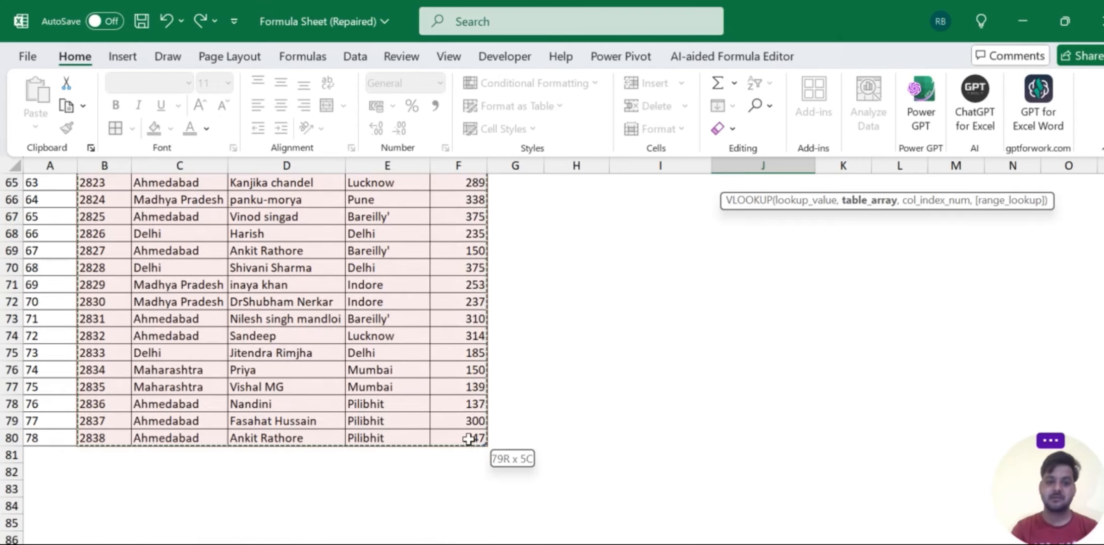
{"action": "scroll", "coordinate": [468, 439], "scroll_direction": "up", "scroll_amount": 20}
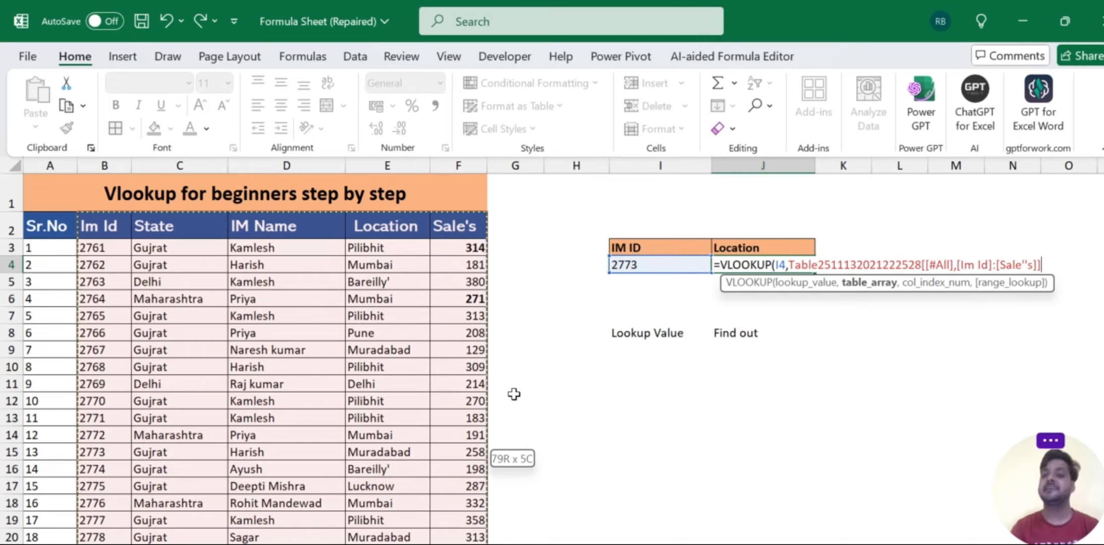
{"action": "scroll", "coordinate": [554, 345], "scroll_direction": "right", "scroll_amount": 2}
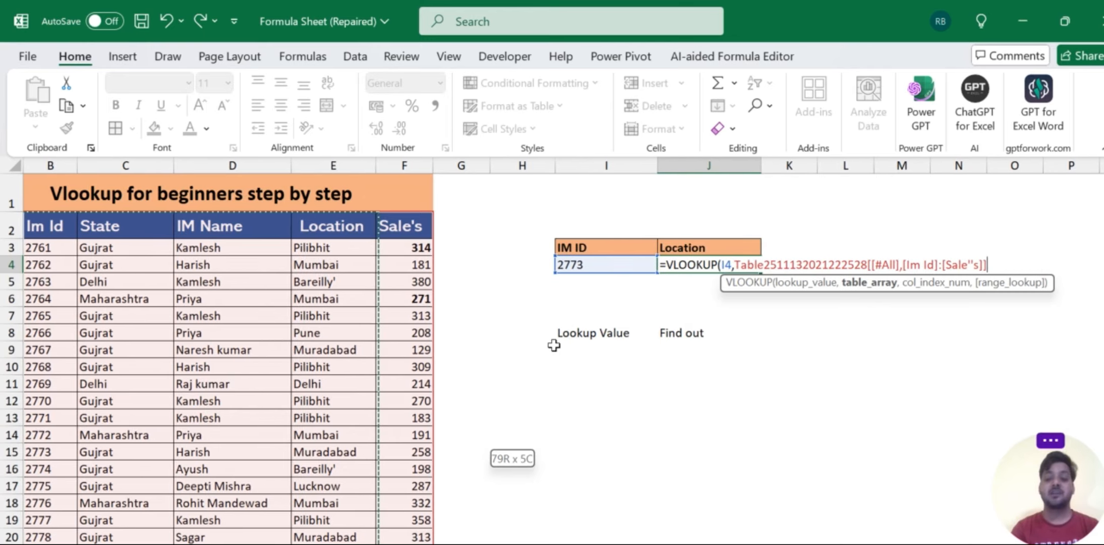
{"action": "type", "text": ","}
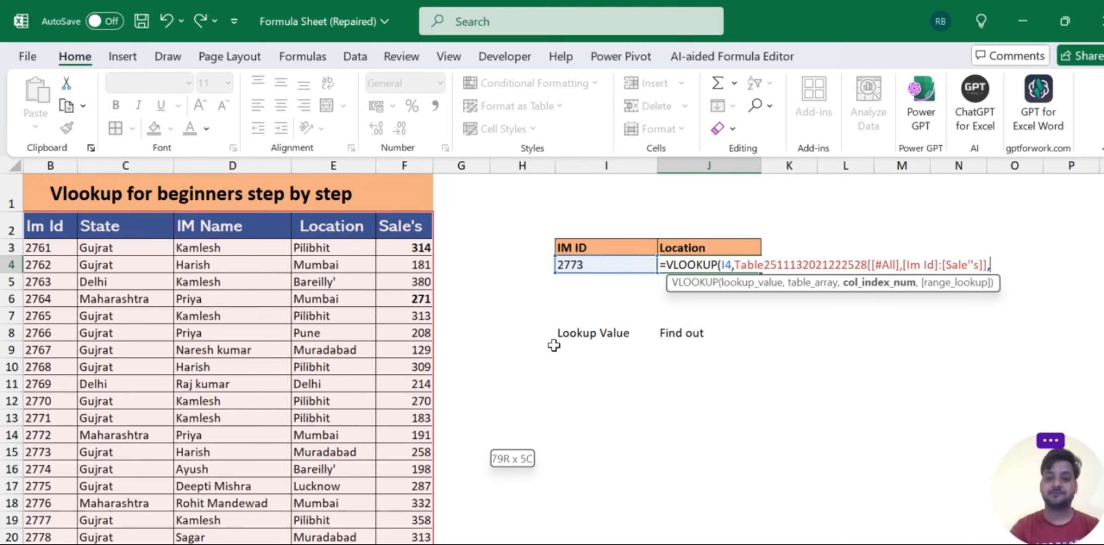
{"action": "left_click", "coordinate": [908, 327]}
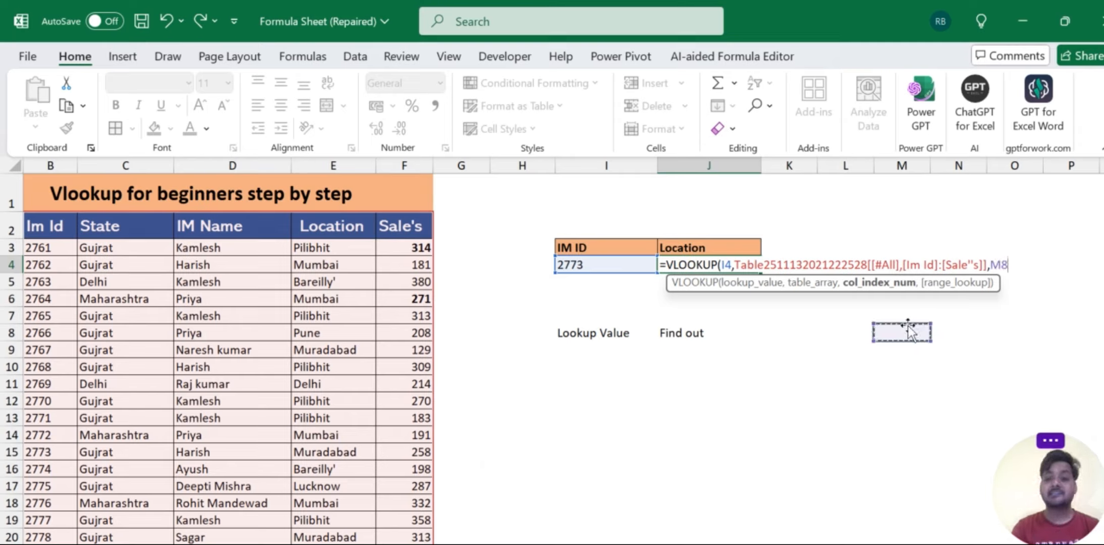
{"action": "key", "text": "BackSpace"}
{"action": "key", "text": "BackSpace"}
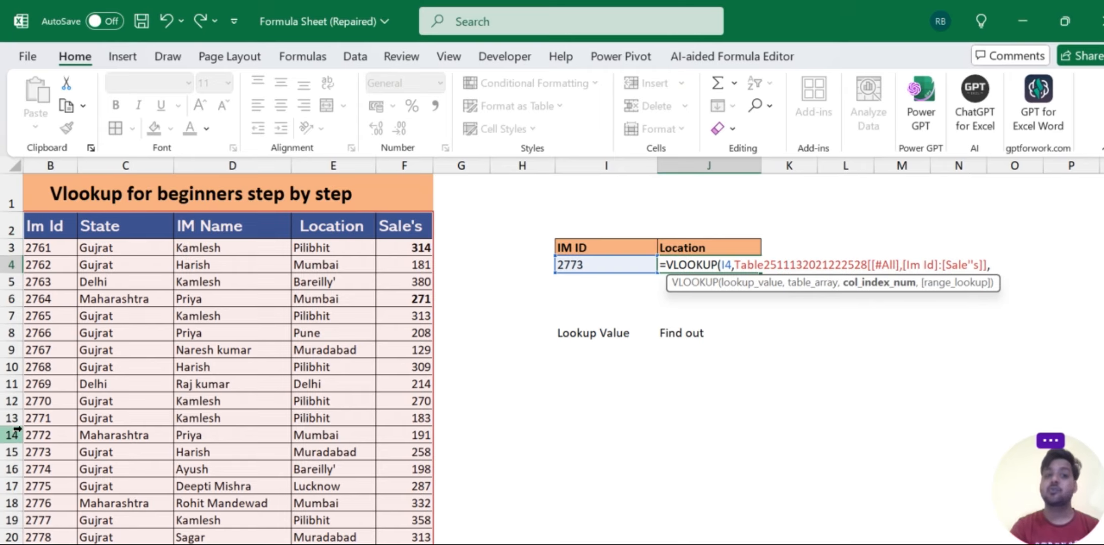
- Complete the VLOOKUP in J4 with column index 4 and range lookup 0 for an exact match
{"action": "scroll", "coordinate": [189, 177], "scroll_direction": "left", "scroll_amount": 1}
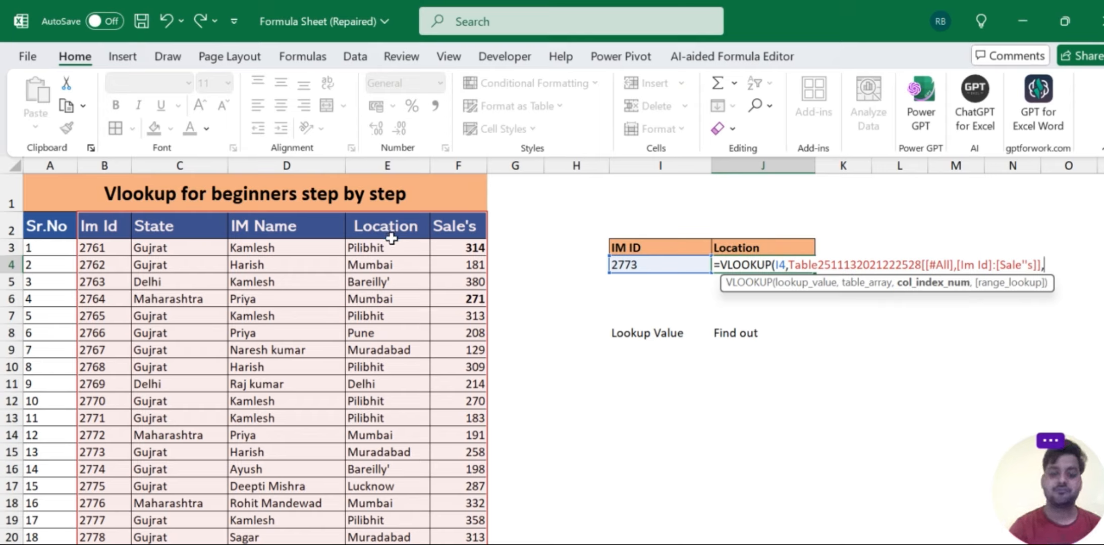
{"action": "type", "text": "4,"}
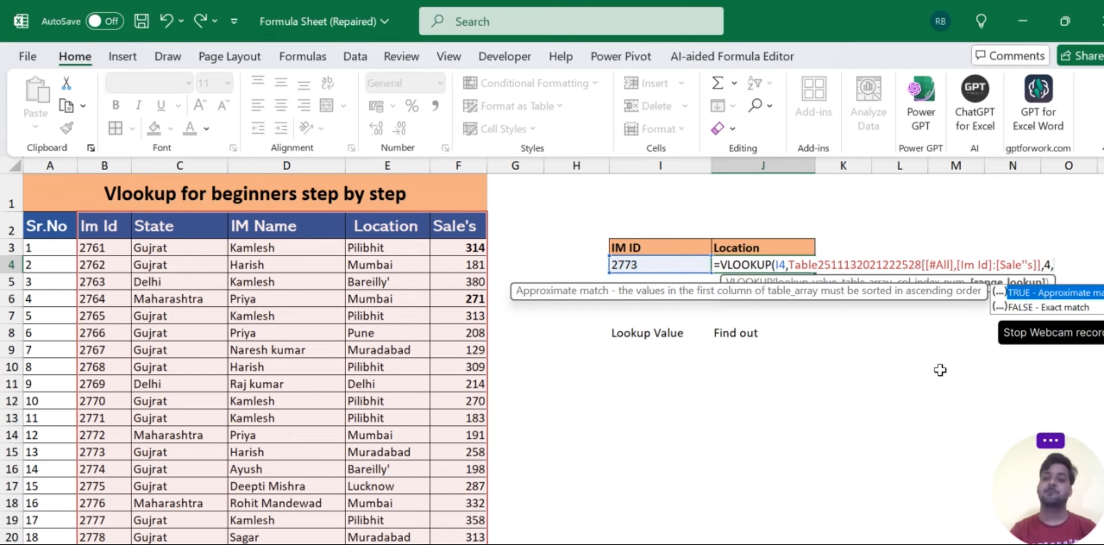
{"action": "scroll", "coordinate": [940, 370], "scroll_direction": "right", "scroll_amount": 2}
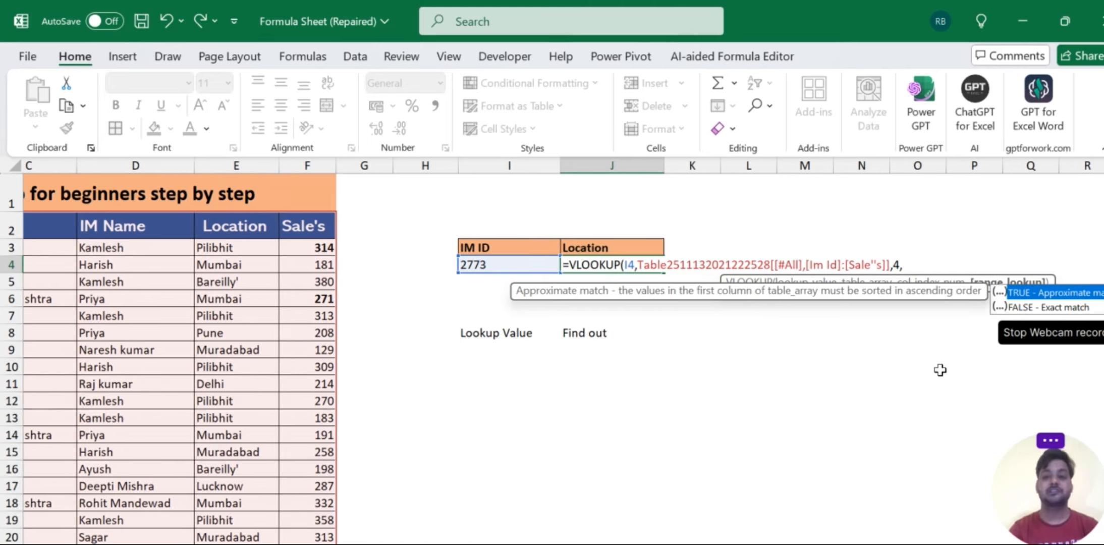
{"action": "type", "text": "0"}
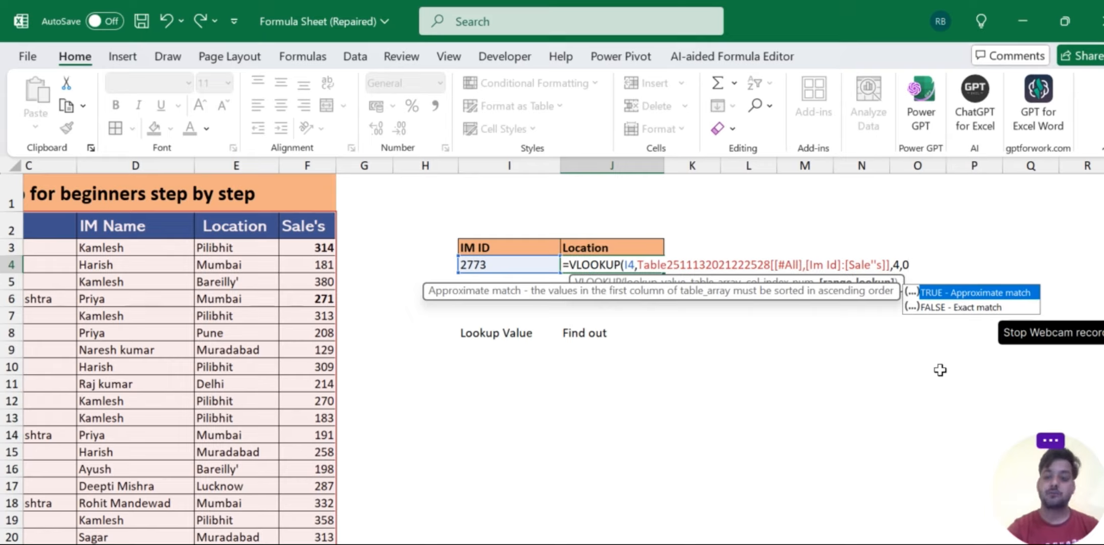
{"action": "type", "text": ")"}
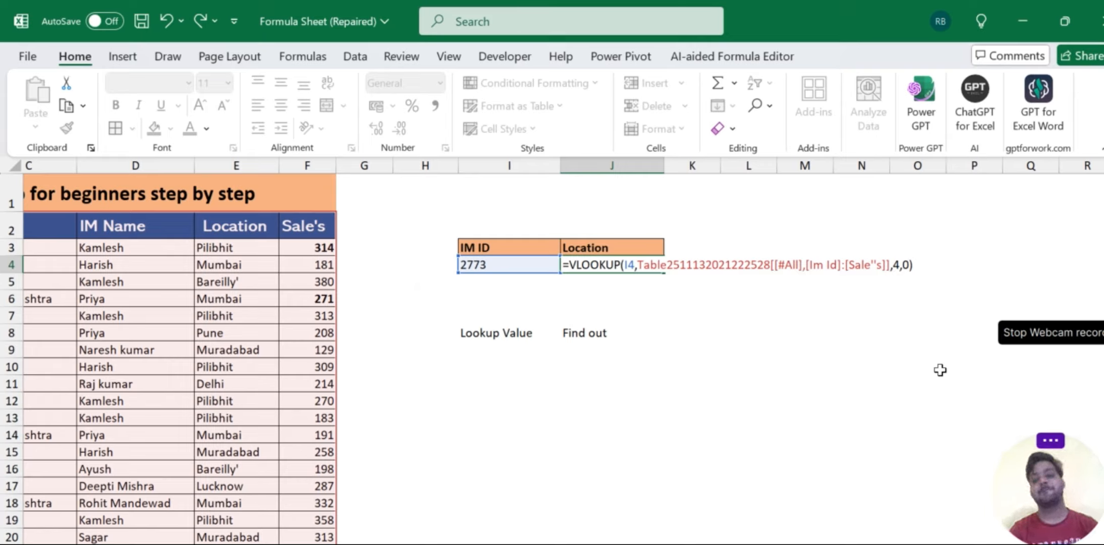
{"action": "key", "text": "Return"}
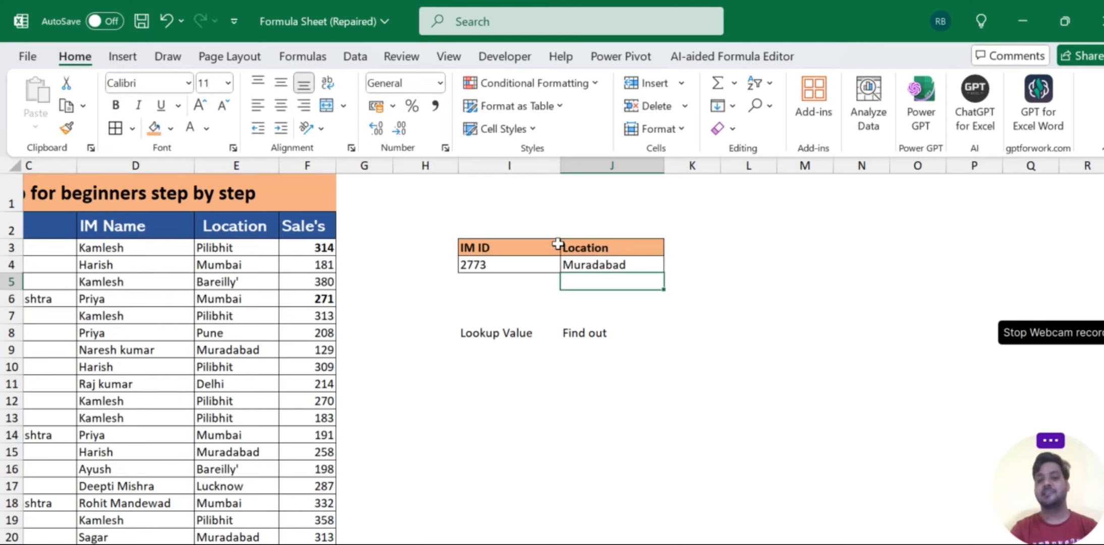
- Review the arguments of the VLOOKUP formula in J4 and close it without changes
{"action": "left_click", "coordinate": [584, 264]}
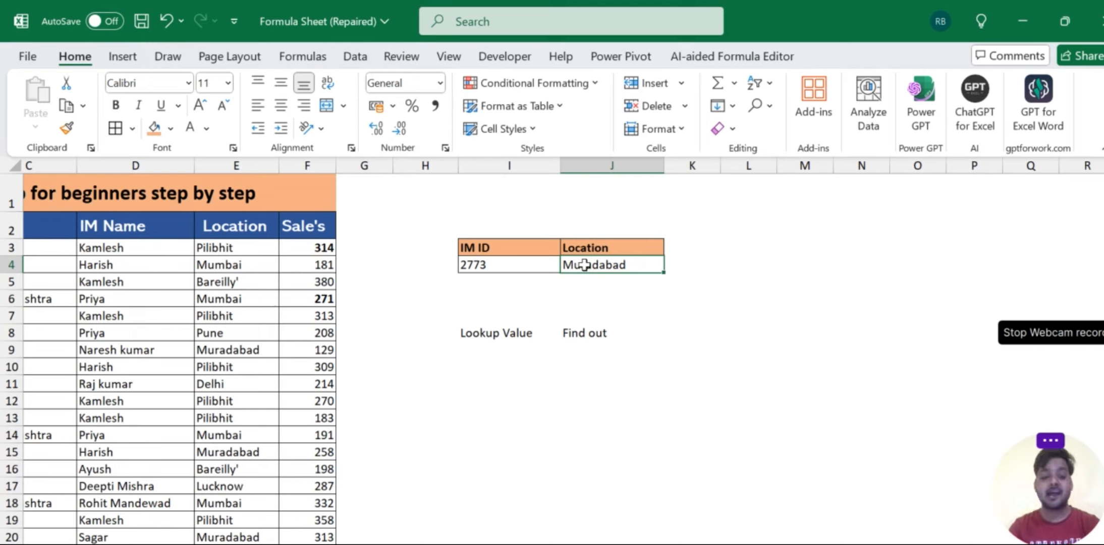
{"action": "double_click", "coordinate": [584, 264]}
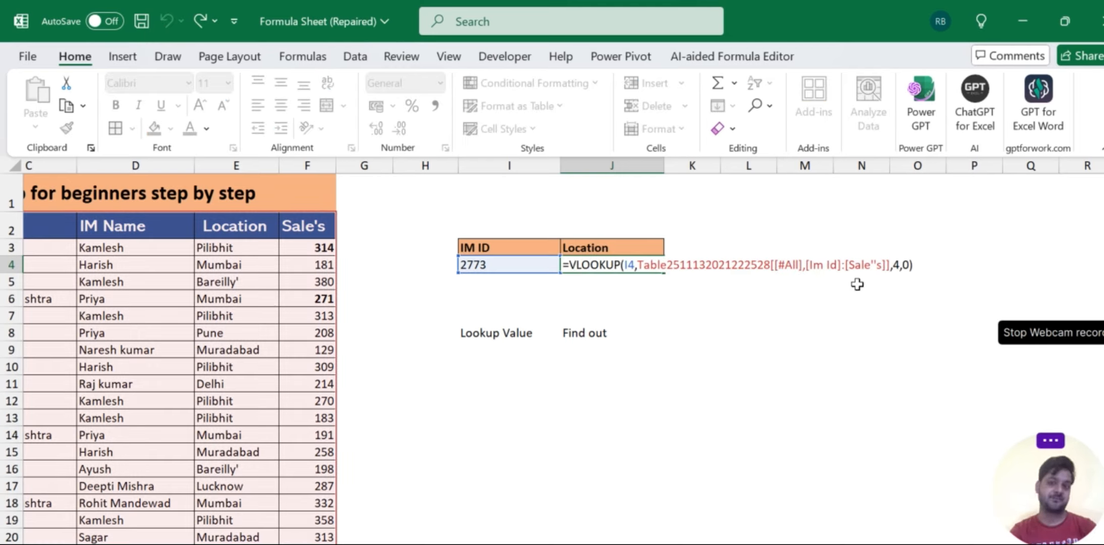
{"action": "key", "text": "Return"}
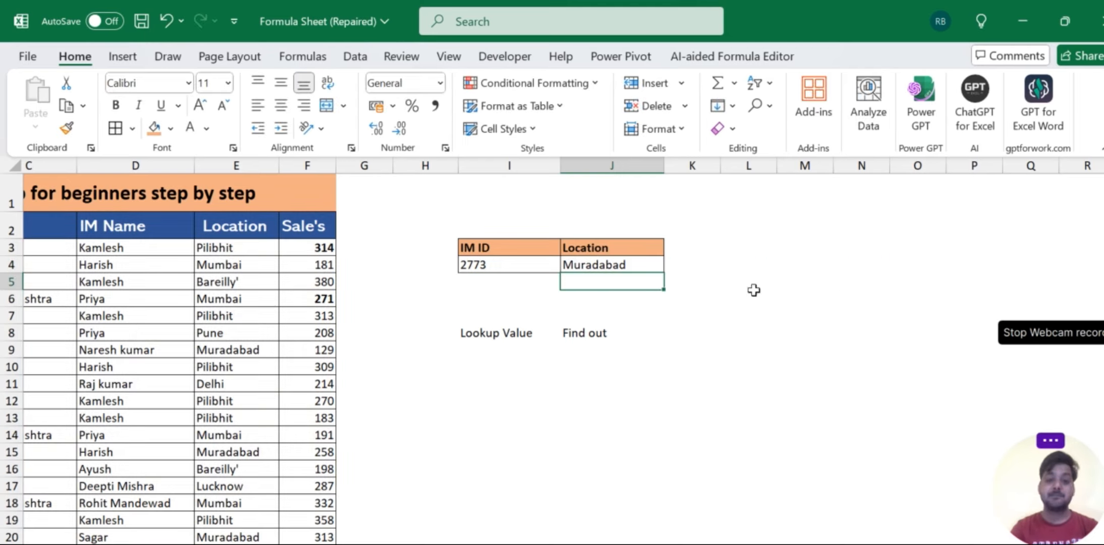
- Replace the IM ID lookup value in cell I4 with 2766 to test the Location lookup
{"action": "left_click", "coordinate": [490, 269]}
{"action": "scroll", "coordinate": [489, 268], "scroll_direction": "left", "scroll_amount": 3}
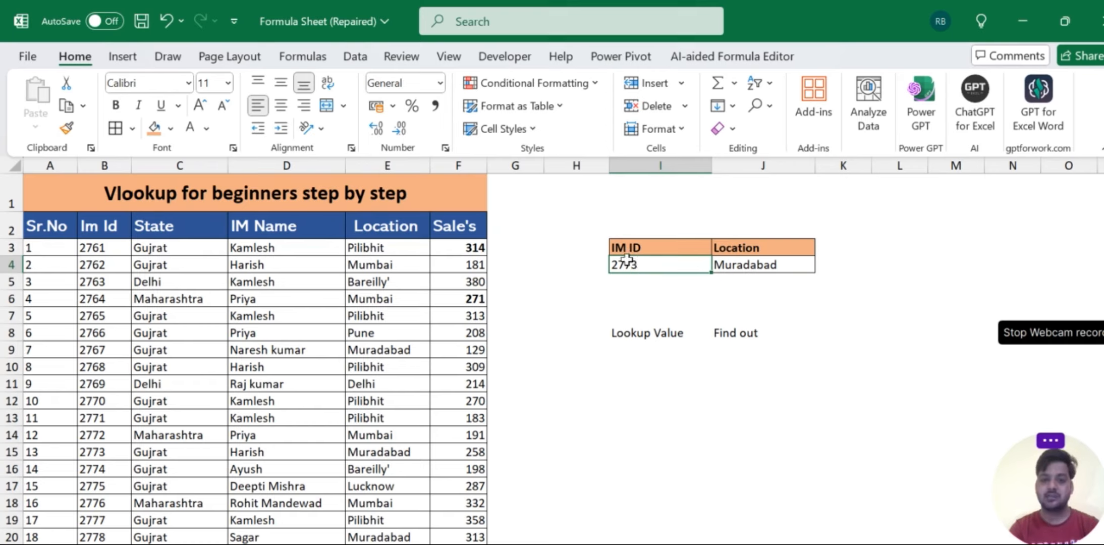
{"action": "type", "text": "2766"}
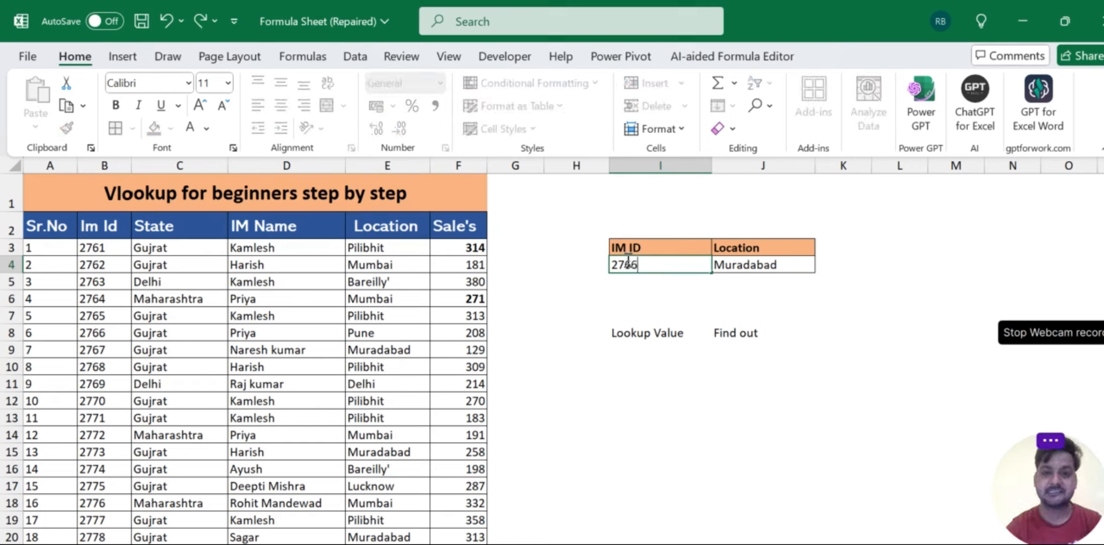
{"action": "key", "text": "Return"}
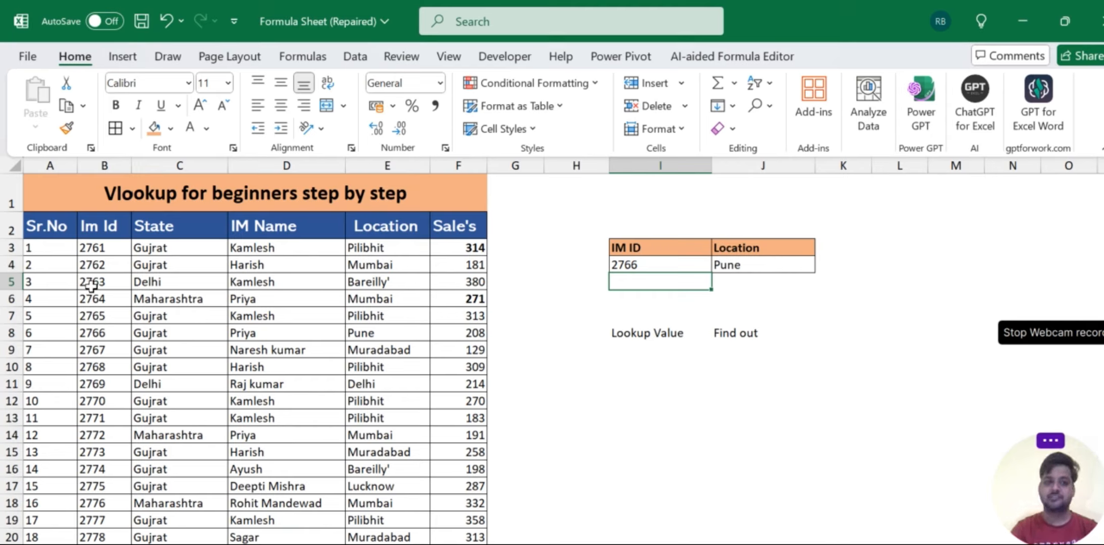
- Change the IM ID lookup value in cell I4 to 2763
{"action": "left_click", "coordinate": [633, 264]}
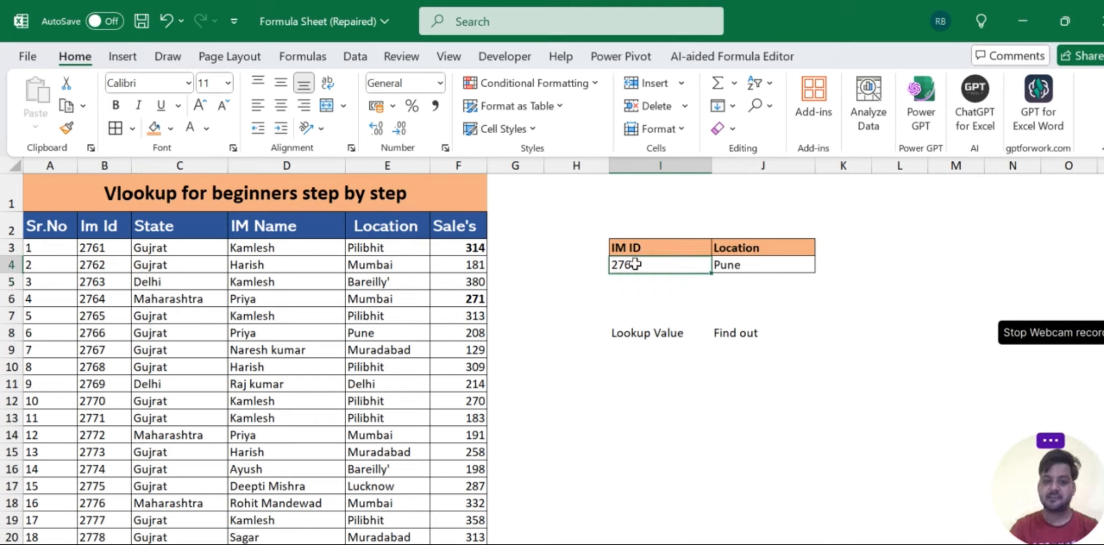
{"action": "type", "text": "2763"}
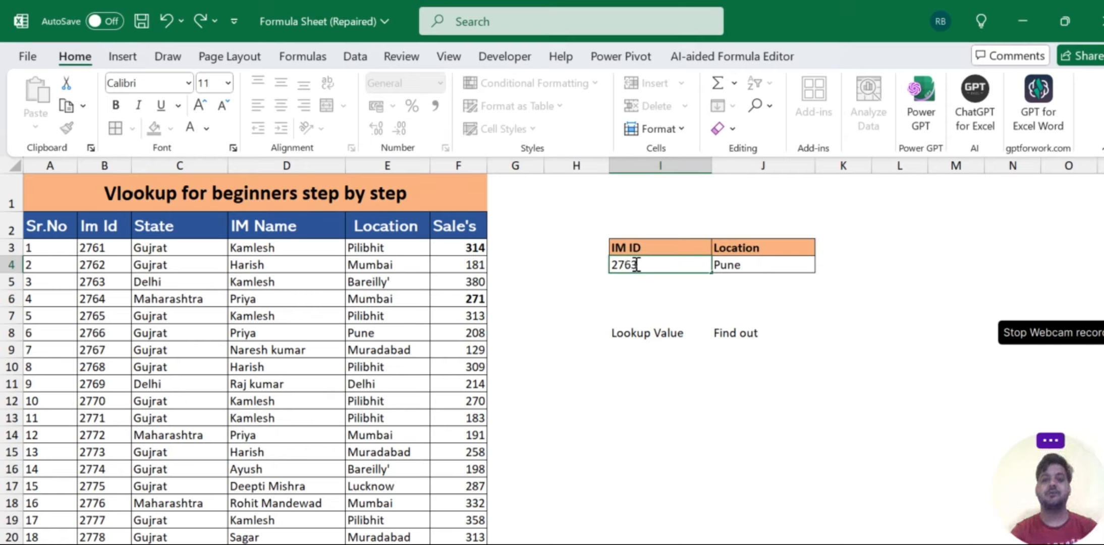
{"action": "key", "text": "Return"}
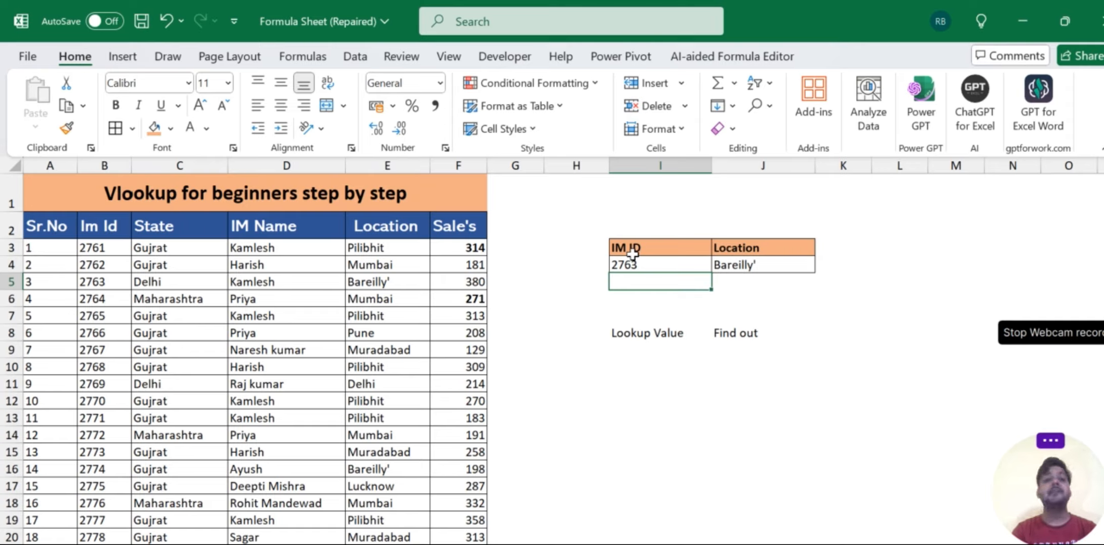
{"action": "left_click", "coordinate": [631, 263]}
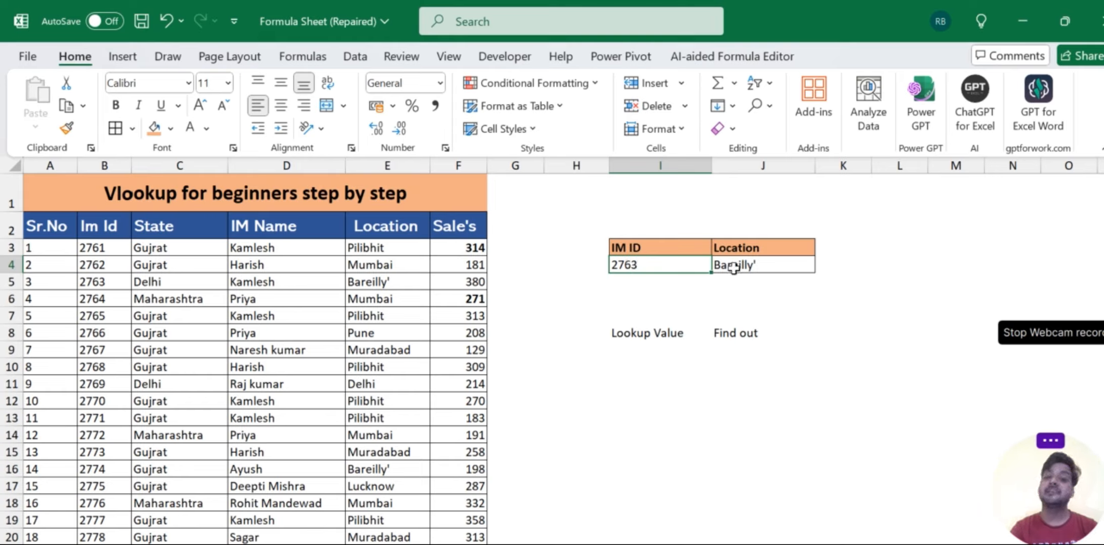
- Rewrite the end of the VLOOKUP in J4 with column index 3 and range lookup 0 to return the IM Name
{"action": "left_click", "coordinate": [733, 267]}
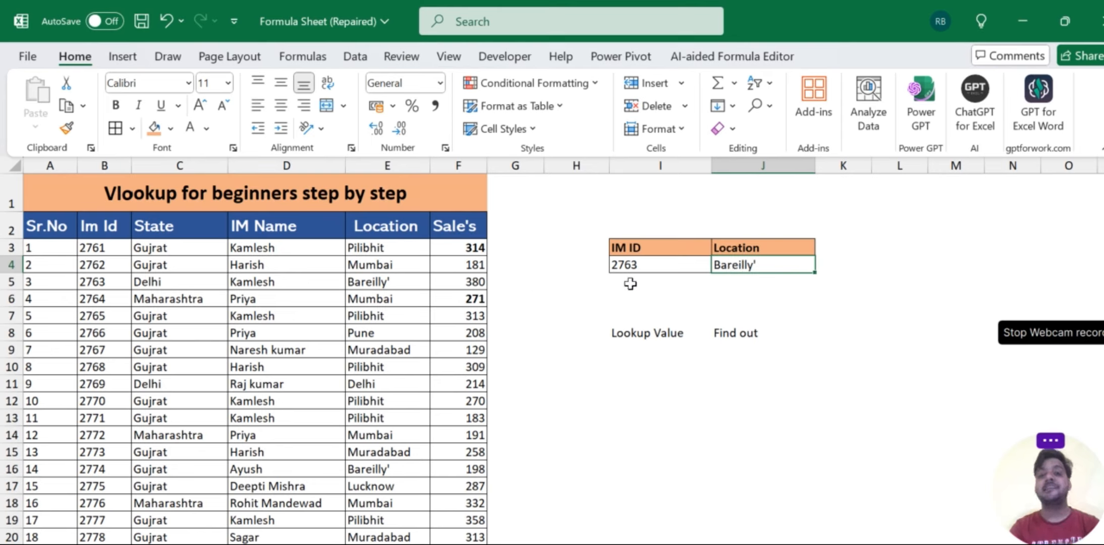
{"action": "double_click", "coordinate": [722, 267]}
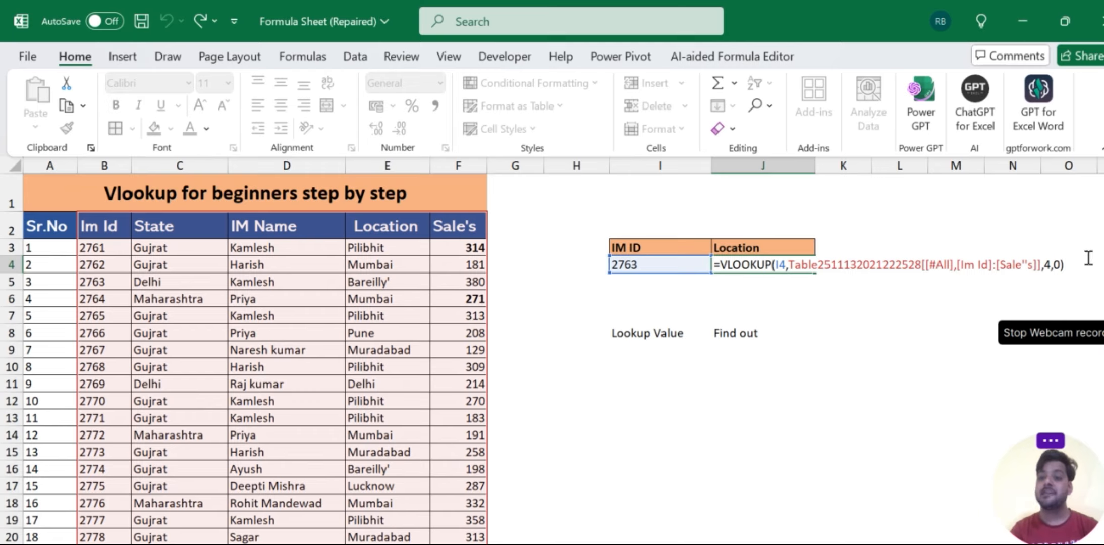
{"action": "key", "text": "BackSpace"}
{"action": "key", "text": "BackSpace"}
{"action": "key", "text": "BackSpace"}
{"action": "key", "text": "BackSpace"}
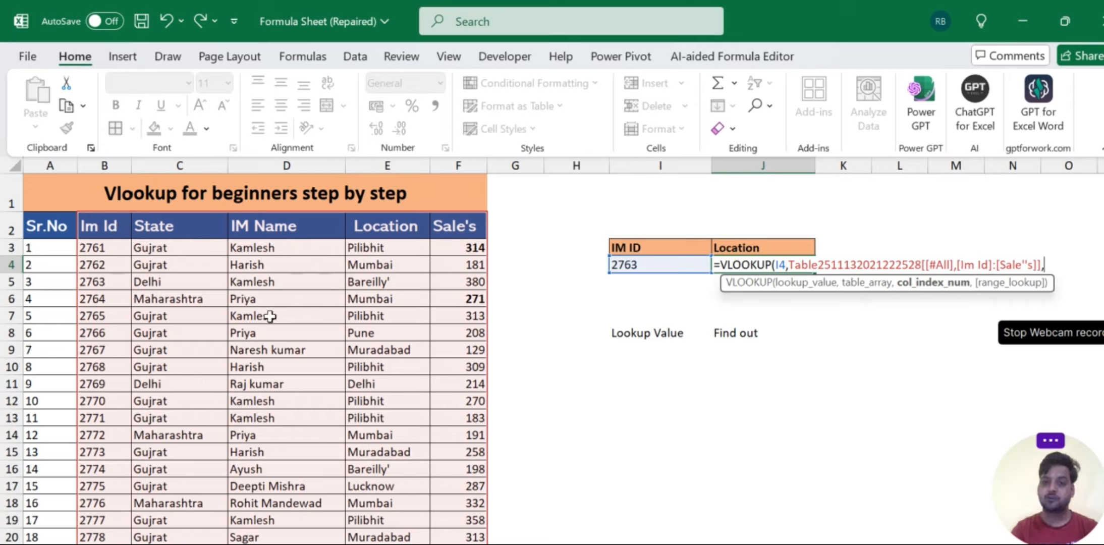
{"action": "type", "text": "3"}
{"action": "type", "text": ",0"}
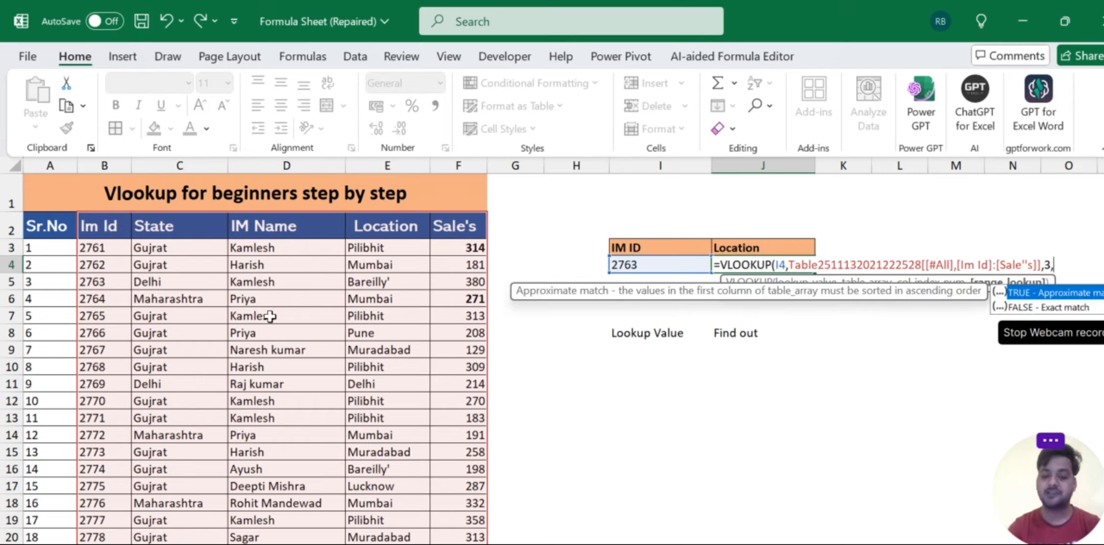
{"action": "type", "text": ")"}
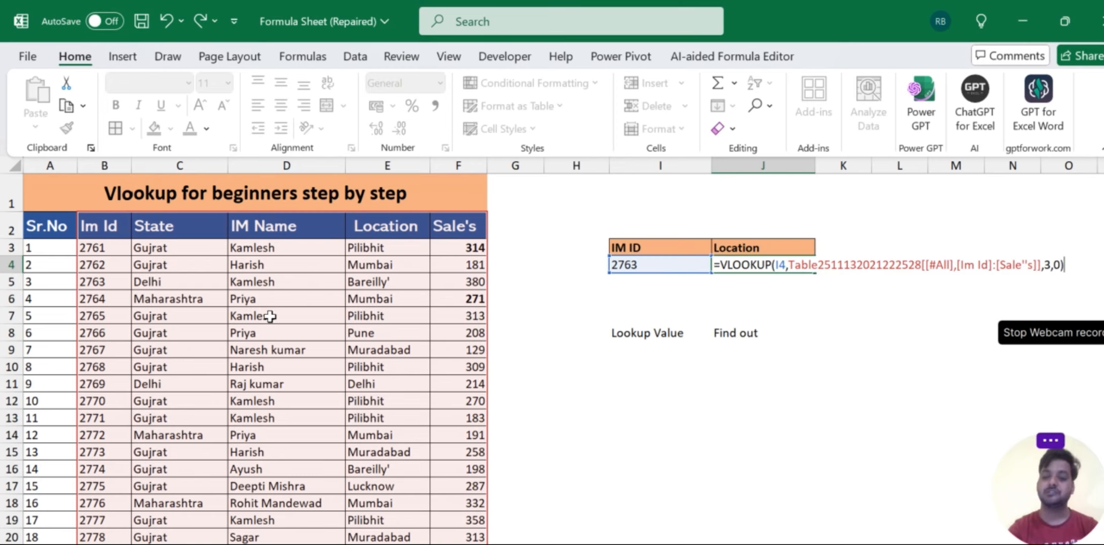
{"action": "key", "text": "Return"}
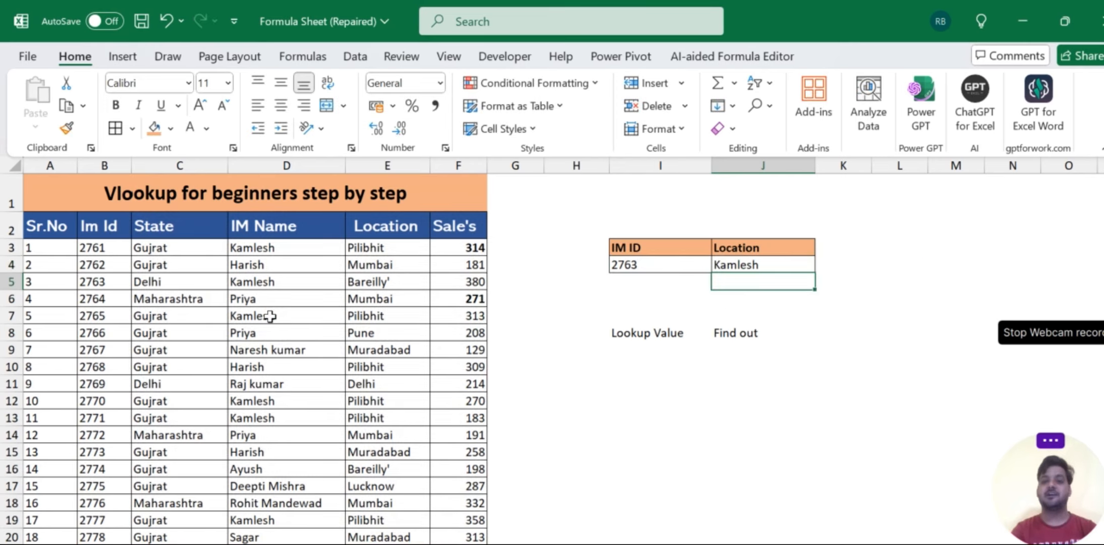
- Set the VLOOKUP column index in J4 to 2 to return the State
{"action": "left_click", "coordinate": [751, 264]}
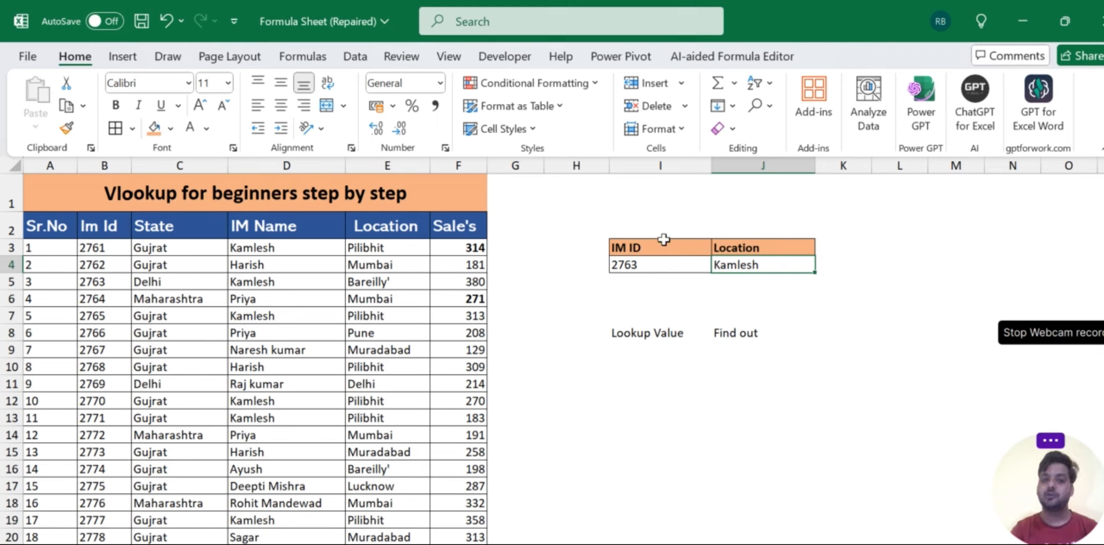
{"action": "key", "text": "F2"}
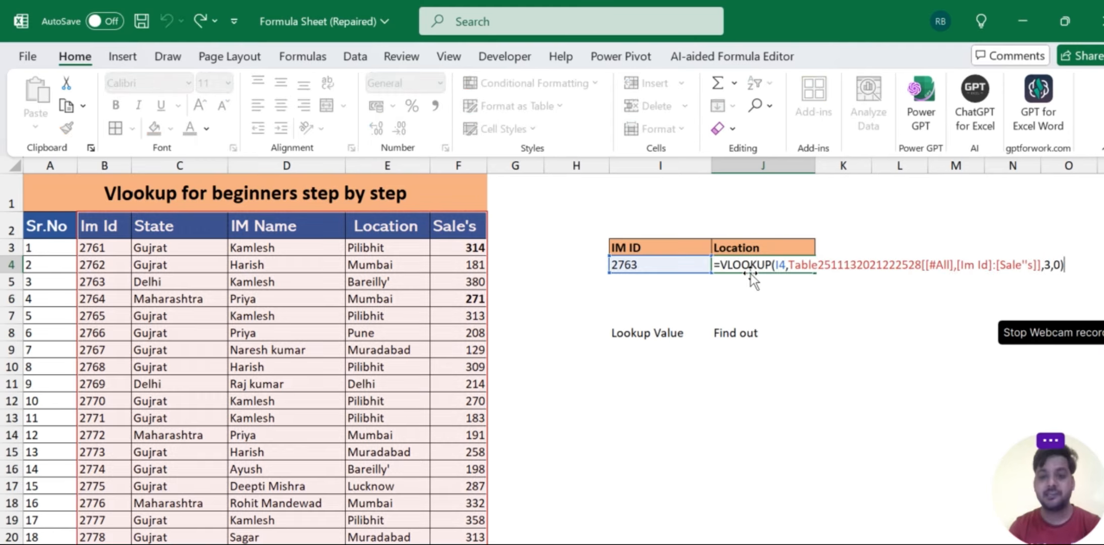
{"action": "left_click", "coordinate": [1050, 264]}
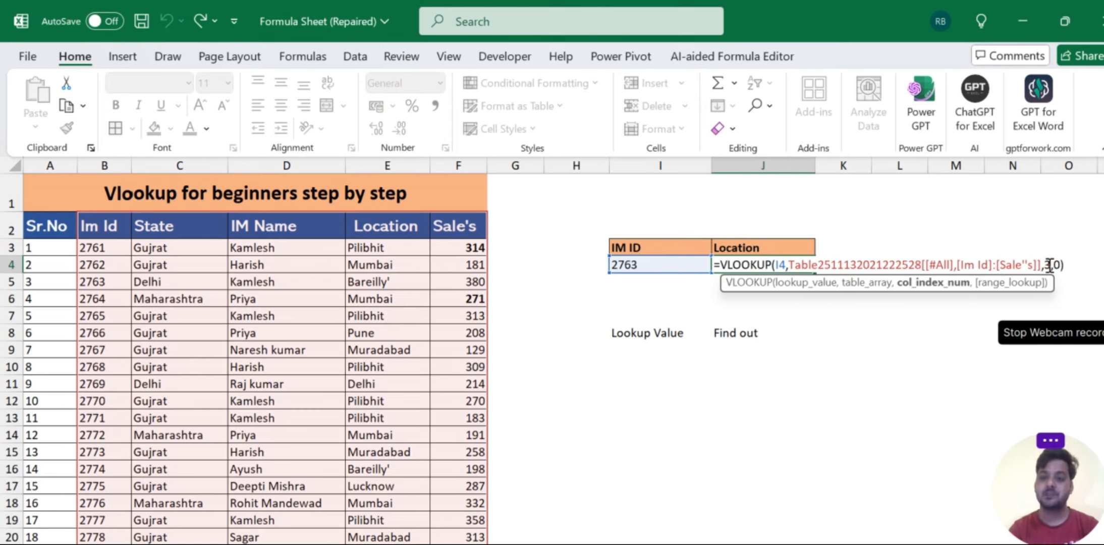
{"action": "key", "text": "BackSpace"}
{"action": "type", "text": "2"}
{"action": "key", "text": "Return"}
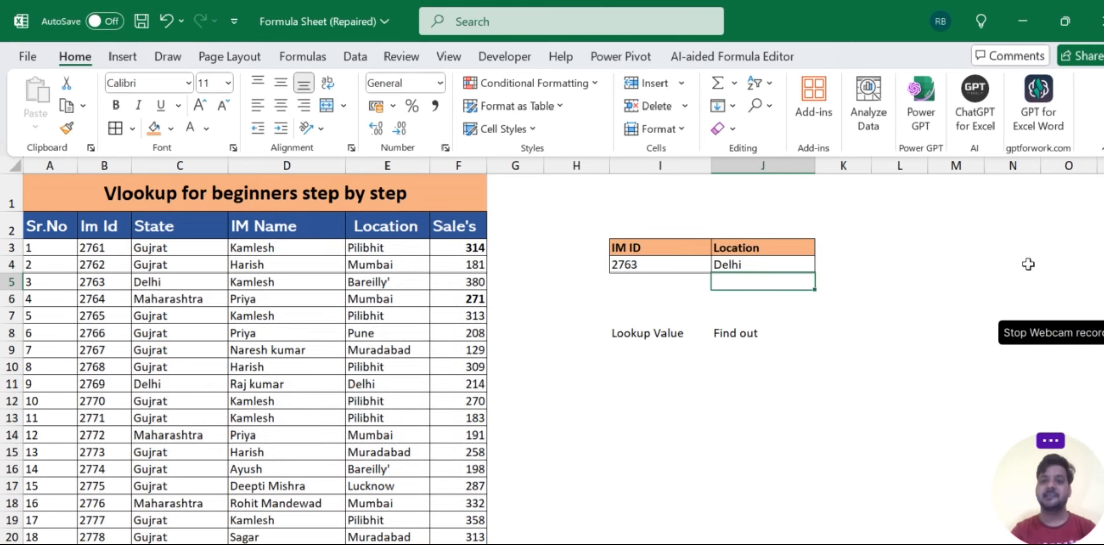
- Set the VLOOKUP column index in J4 to 1 to return the Im Id itself
{"action": "left_click", "coordinate": [787, 263]}
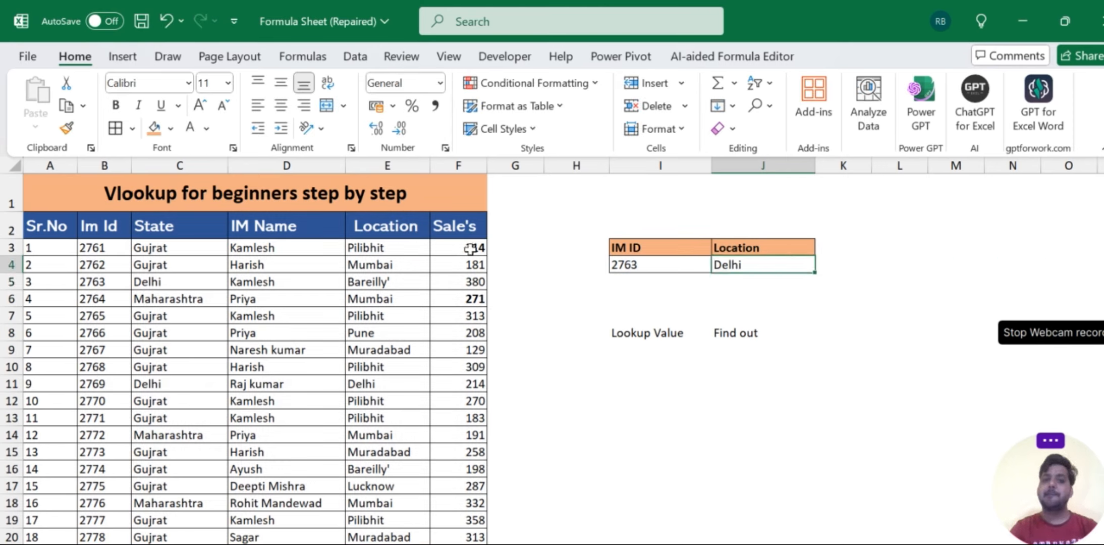
{"action": "double_click", "coordinate": [766, 265]}
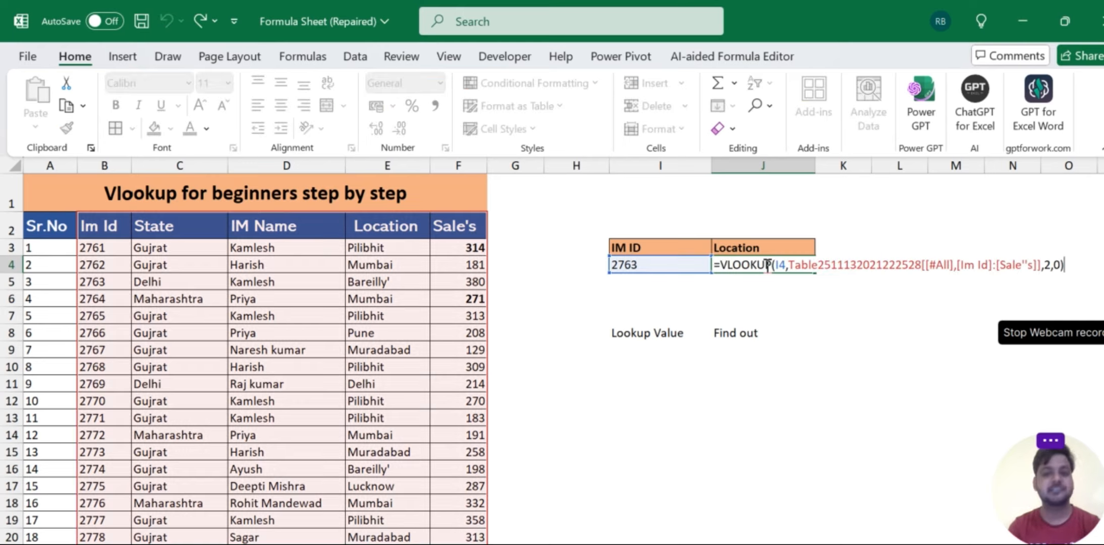
{"action": "left_click", "coordinate": [1054, 260]}
{"action": "key", "text": "BackSpace"}
{"action": "type", "text": "1"}
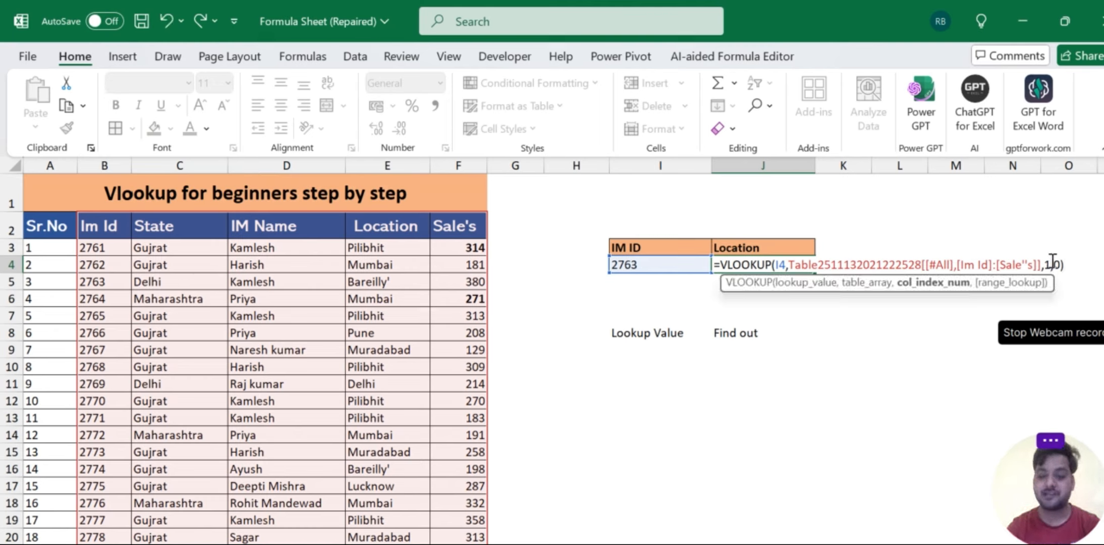
{"action": "key", "text": "Return"}
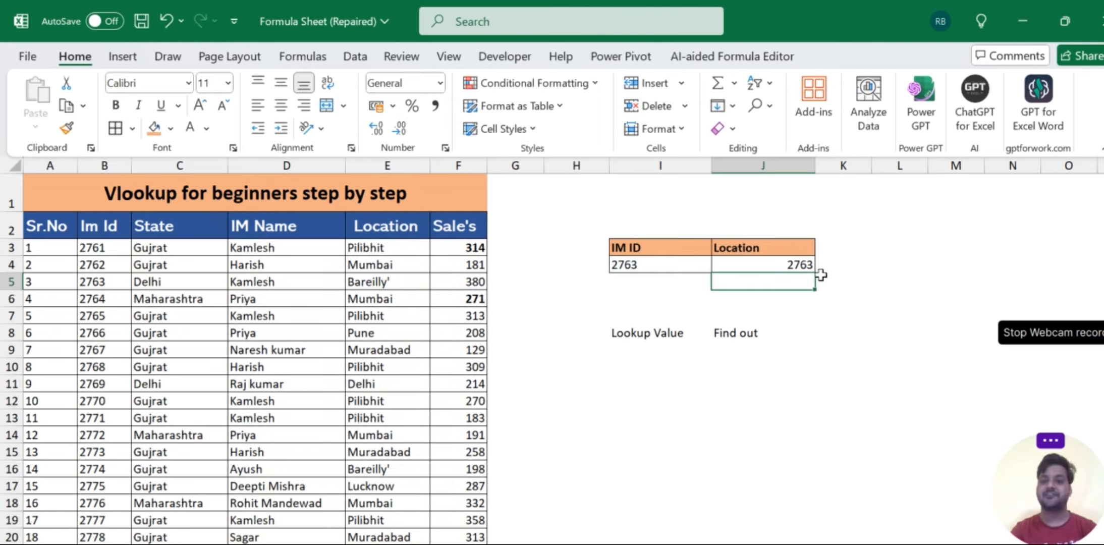
- Set the VLOOKUP column index in J4 to 5 to return the Sale's figure
{"action": "left_click", "coordinate": [795, 264]}
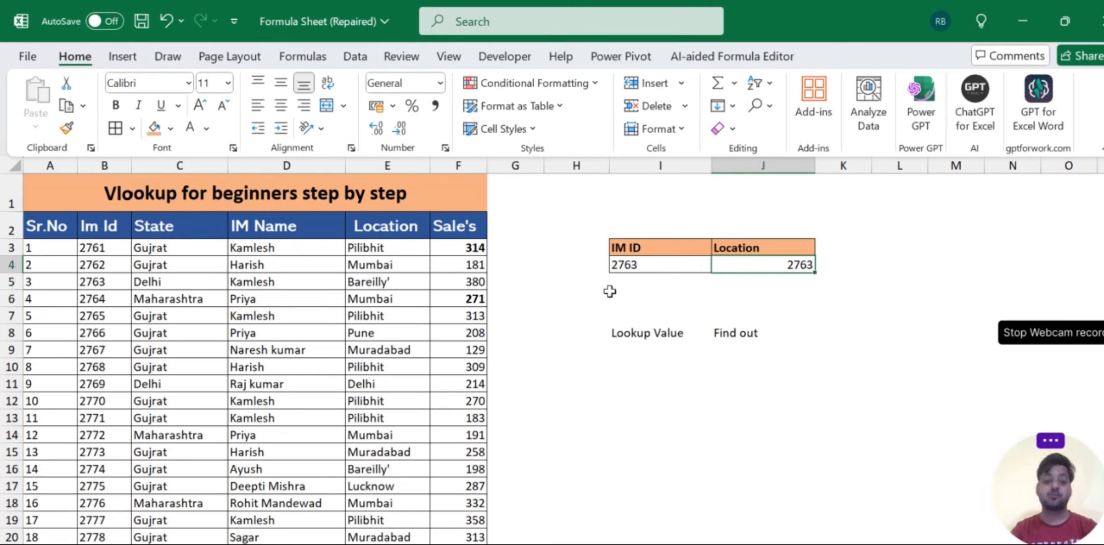
{"action": "key", "text": "F2"}
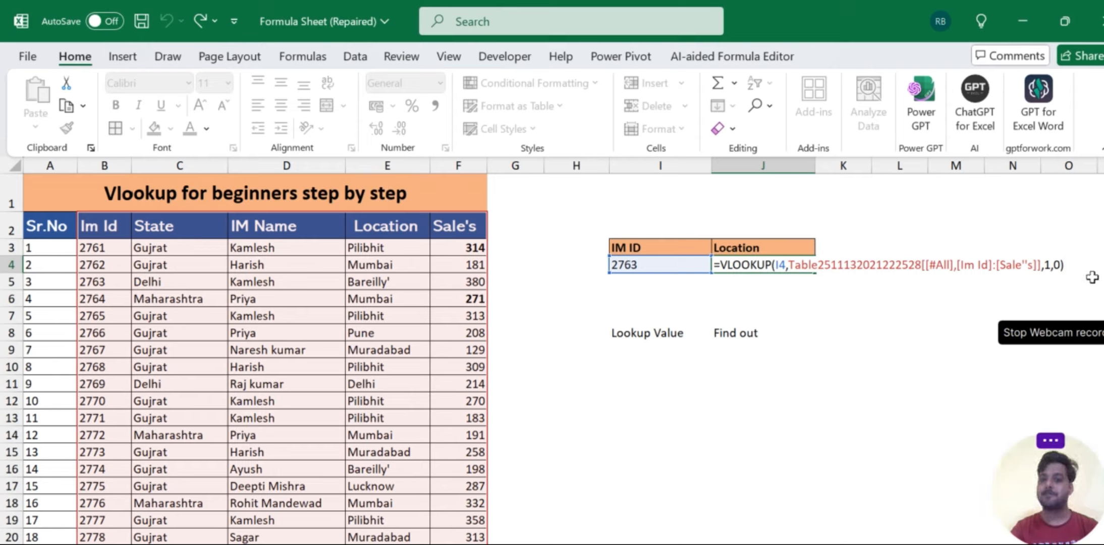
{"action": "left_click", "coordinate": [1053, 265]}
{"action": "key", "text": "BackSpace"}
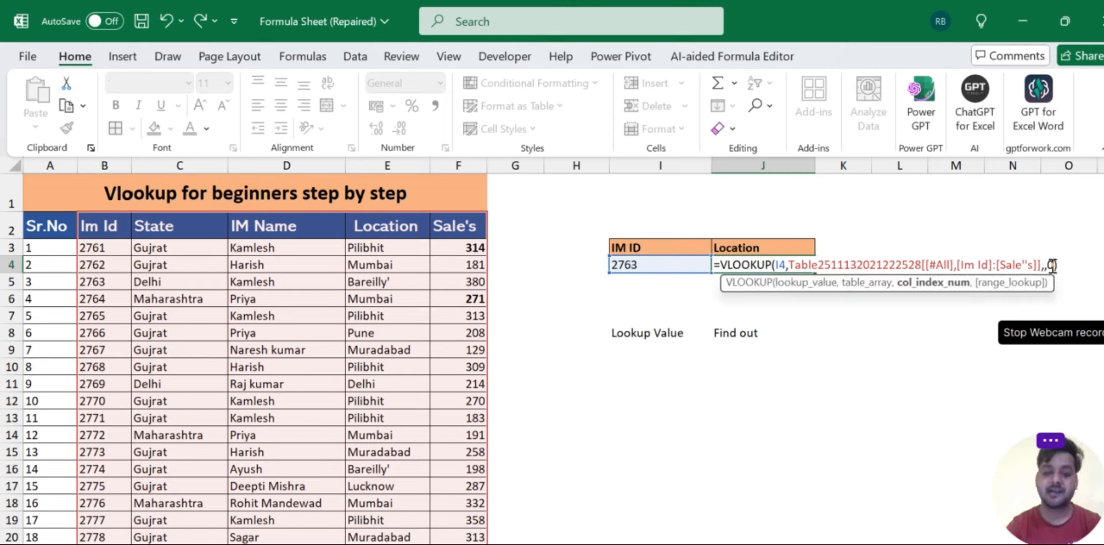
{"action": "type", "text": "6"}
{"action": "key", "text": "Return"}
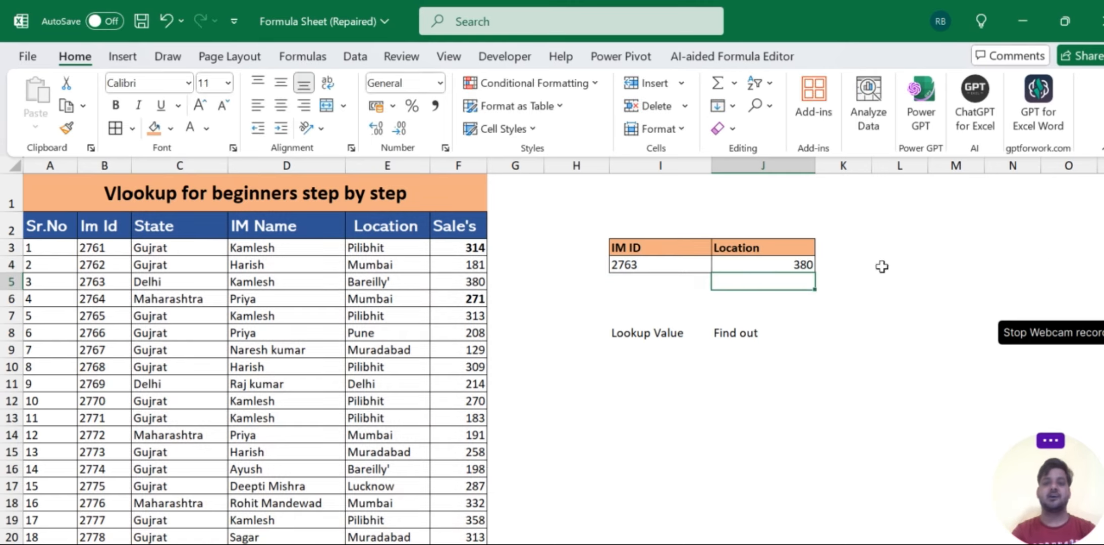
- Set the VLOOKUP column index in J4 back to 3 to return the IM Name
{"action": "left_click", "coordinate": [759, 264]}
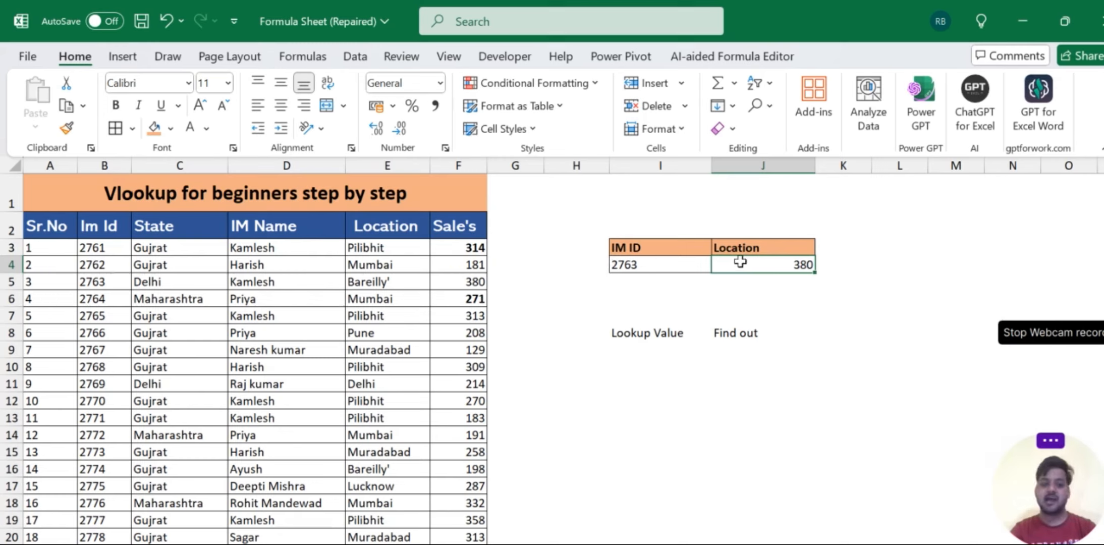
{"action": "double_click", "coordinate": [739, 261]}
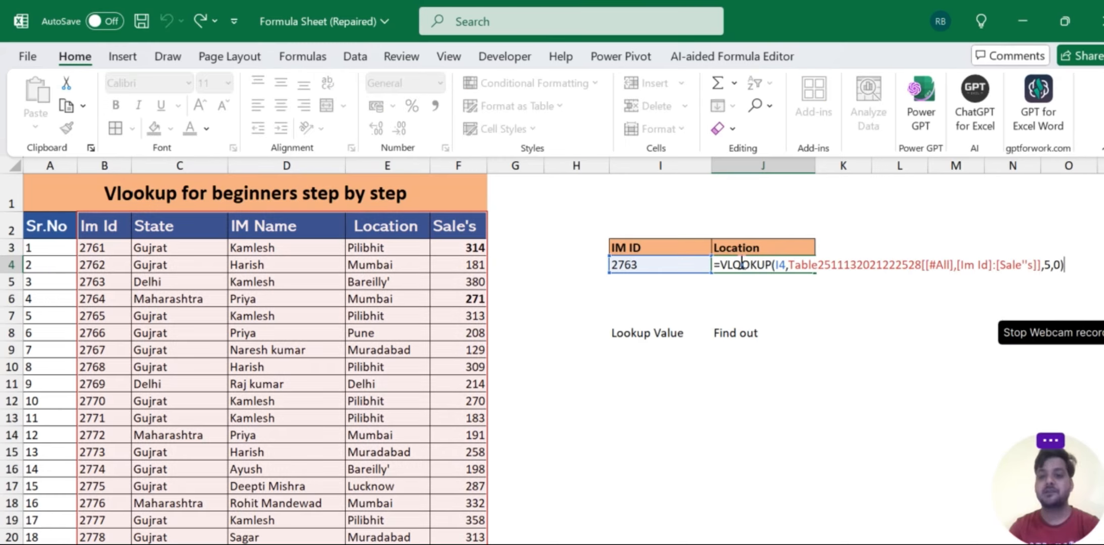
{"action": "left_click", "coordinate": [1050, 265]}
{"action": "key", "text": "BackSpace"}
{"action": "type", "text": "3"}
{"action": "key", "text": "Return"}
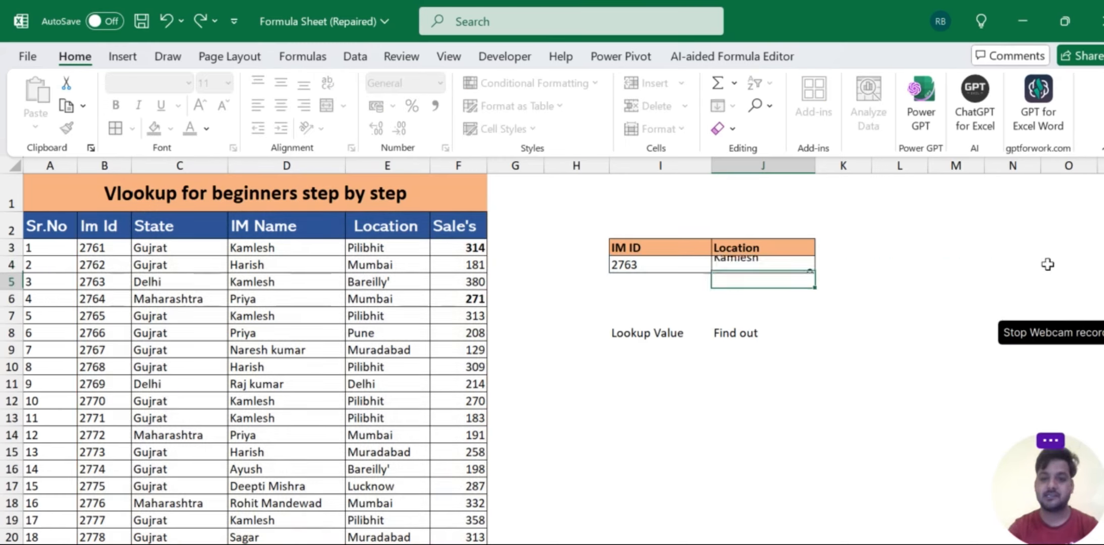
{"action": "left_click", "coordinate": [778, 329]}
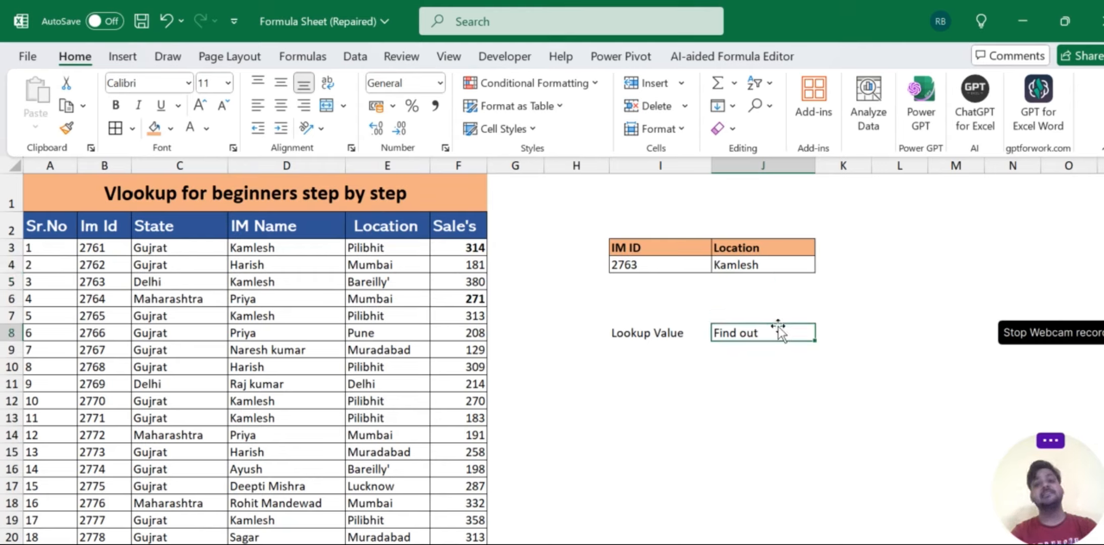